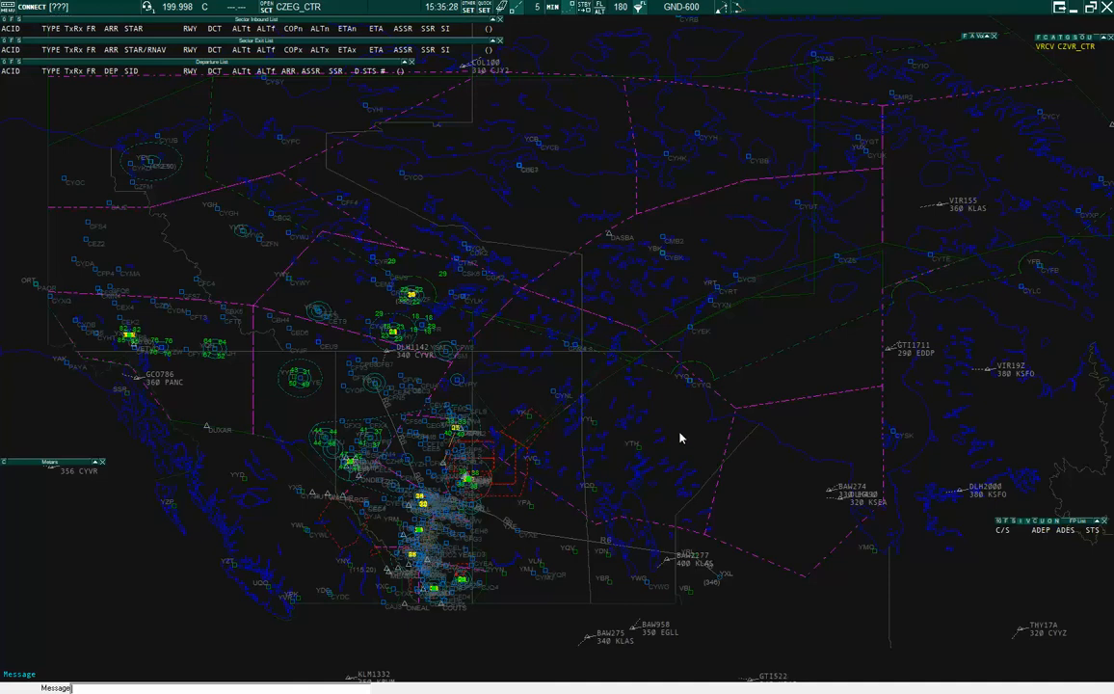
Open the APP_YYC_17.asr radar display, using the active sector file in place of the missing one.
drag(679, 439, 724, 466)
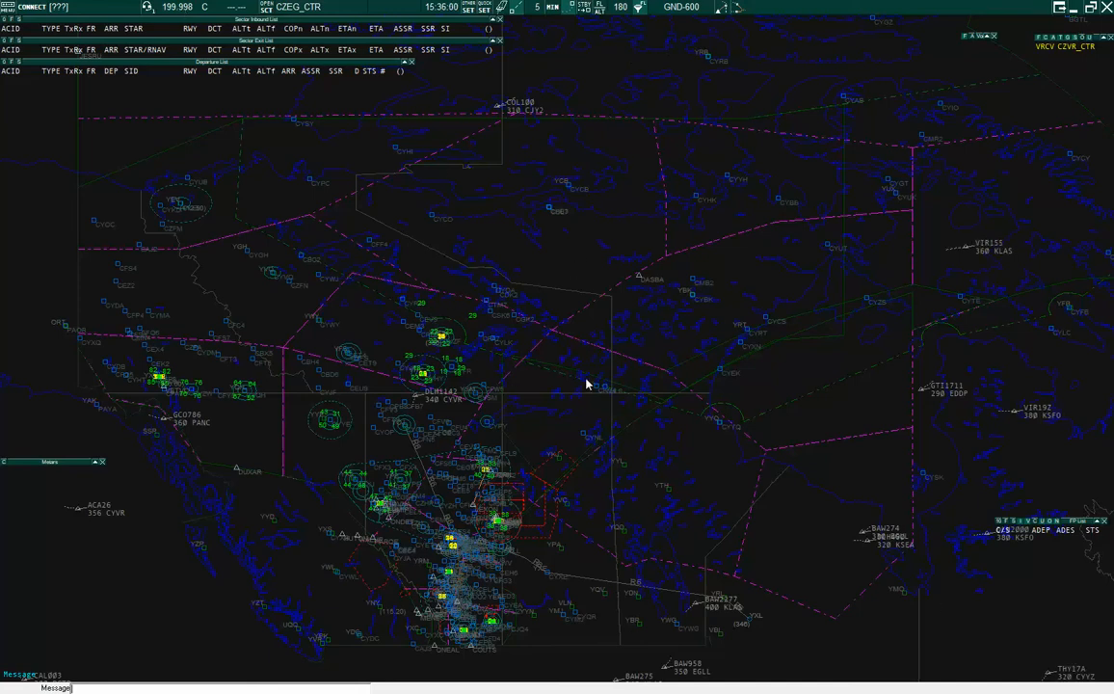
click(267, 10)
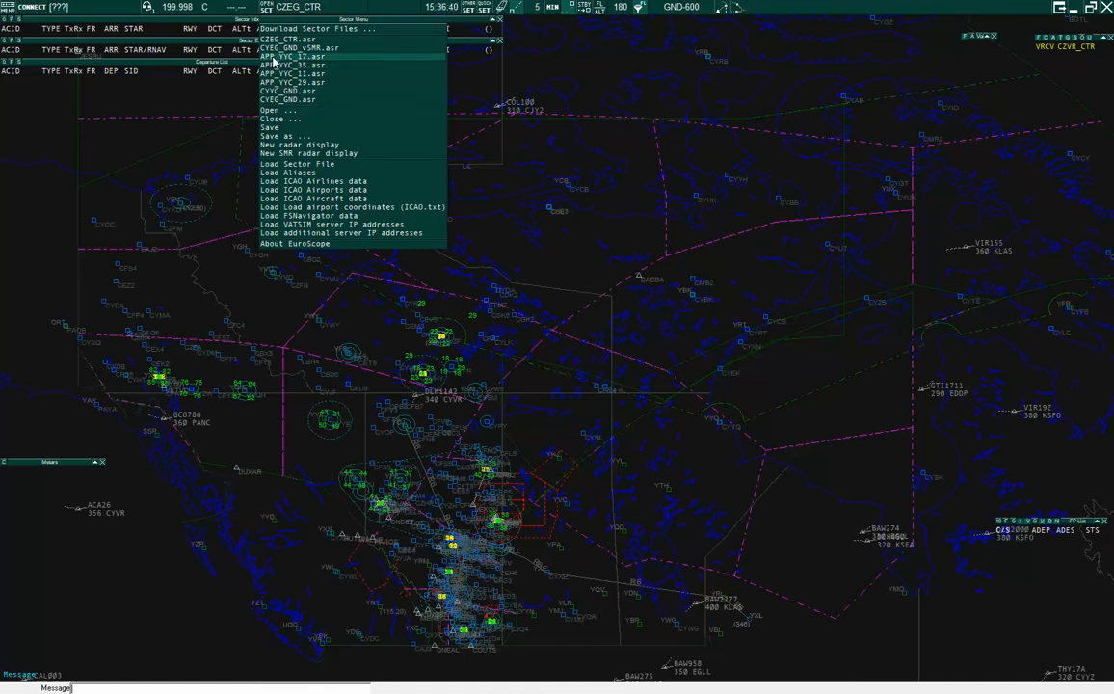
click(337, 58)
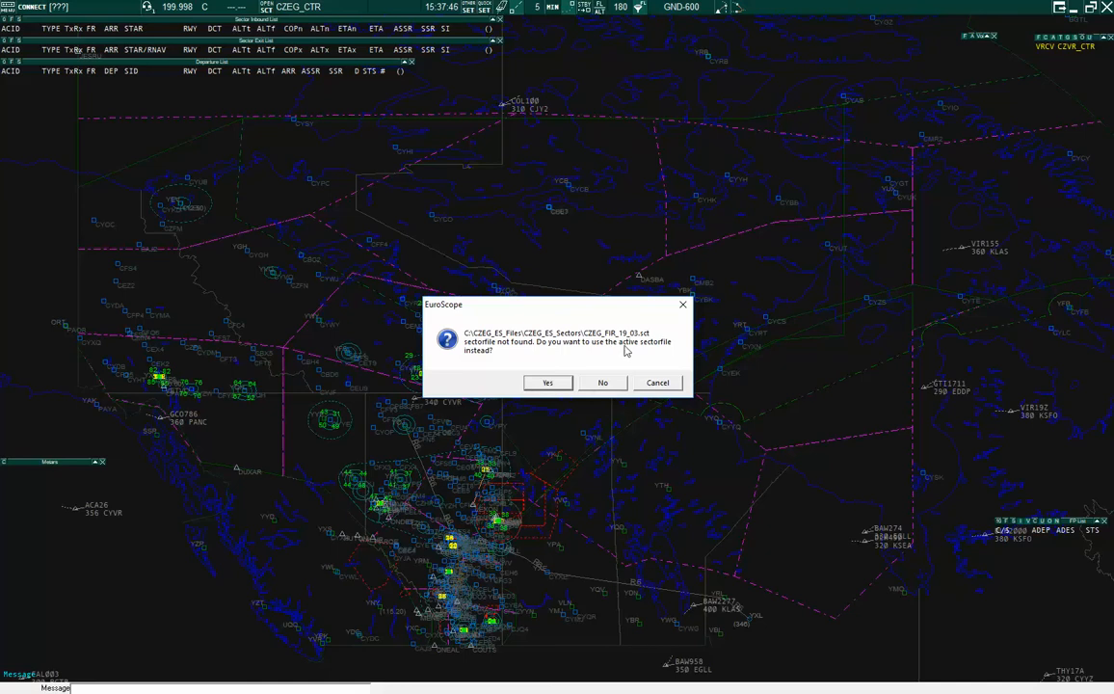
click(547, 383)
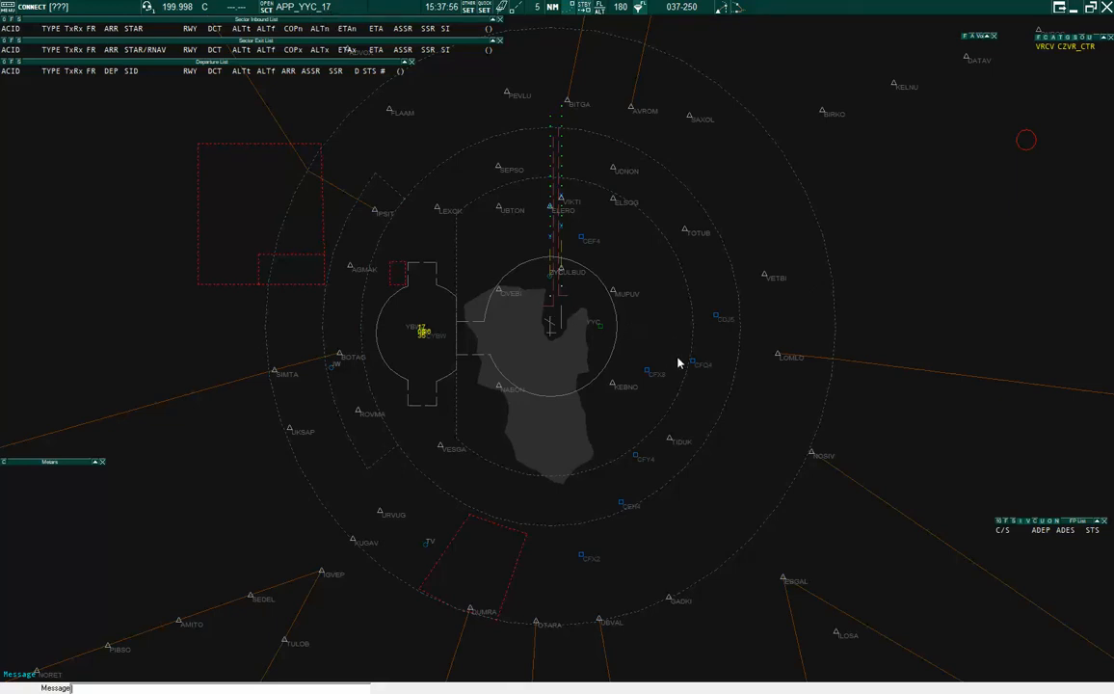
scroll(681, 376, down, 3)
scroll(624, 365, down, 1)
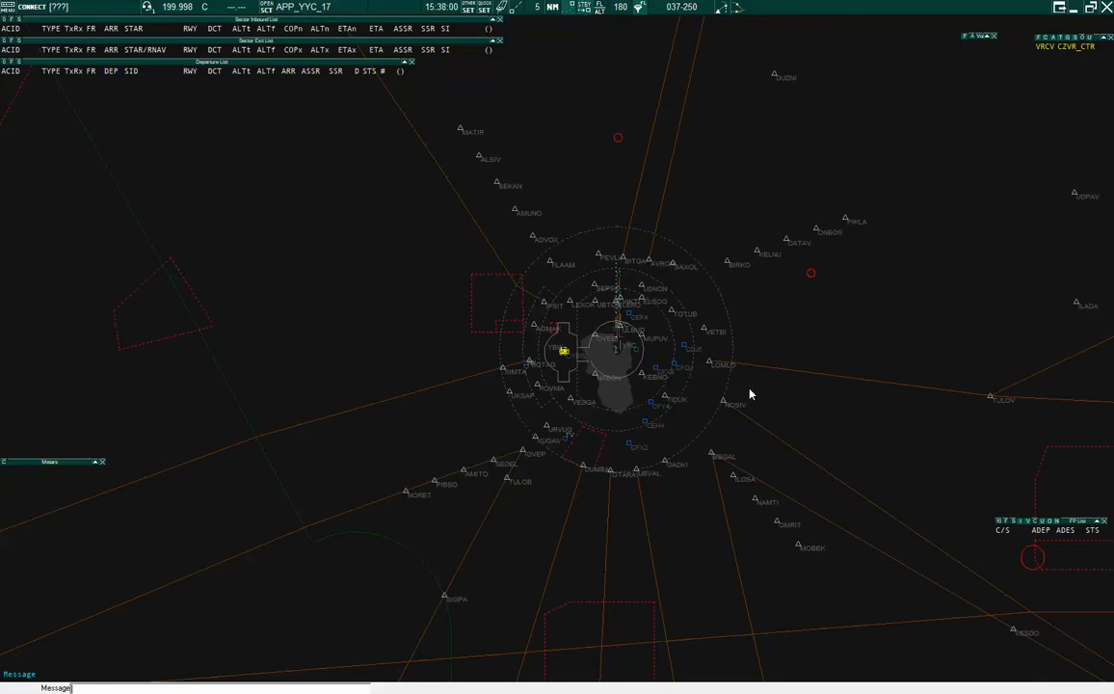
scroll(751, 393, up, 1)
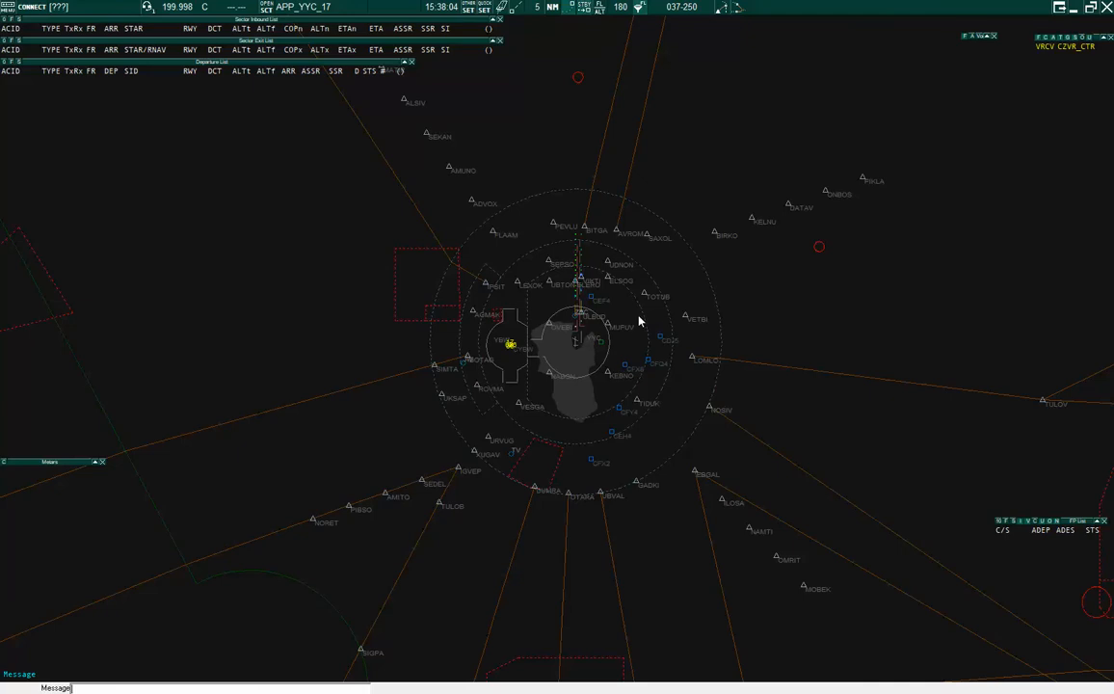
scroll(642, 321, up, 2)
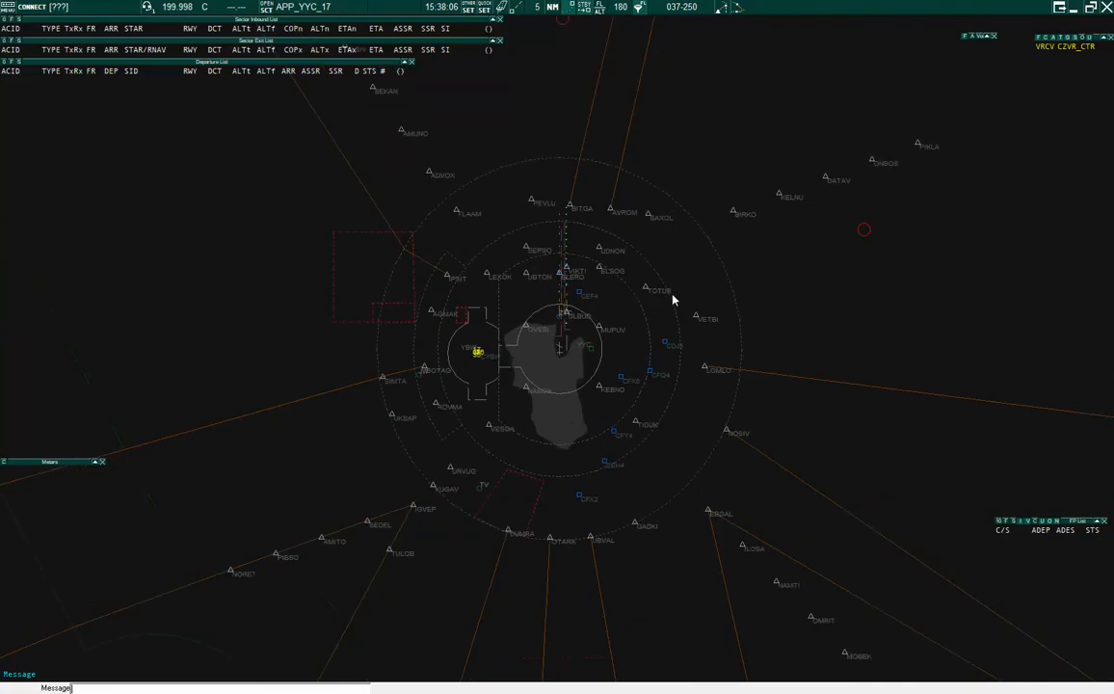
drag(660, 314, 652, 336)
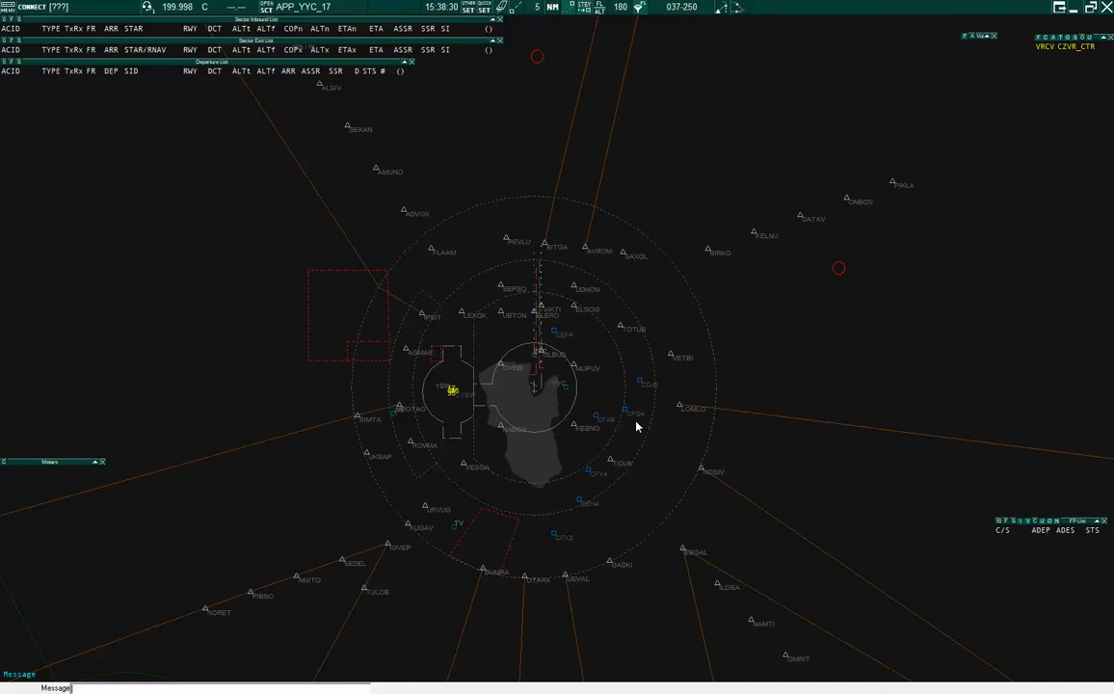
mouse_move(627, 430)
mouse_down()
mouse_move(616, 414)
mouse_move(641, 415)
mouse_up()
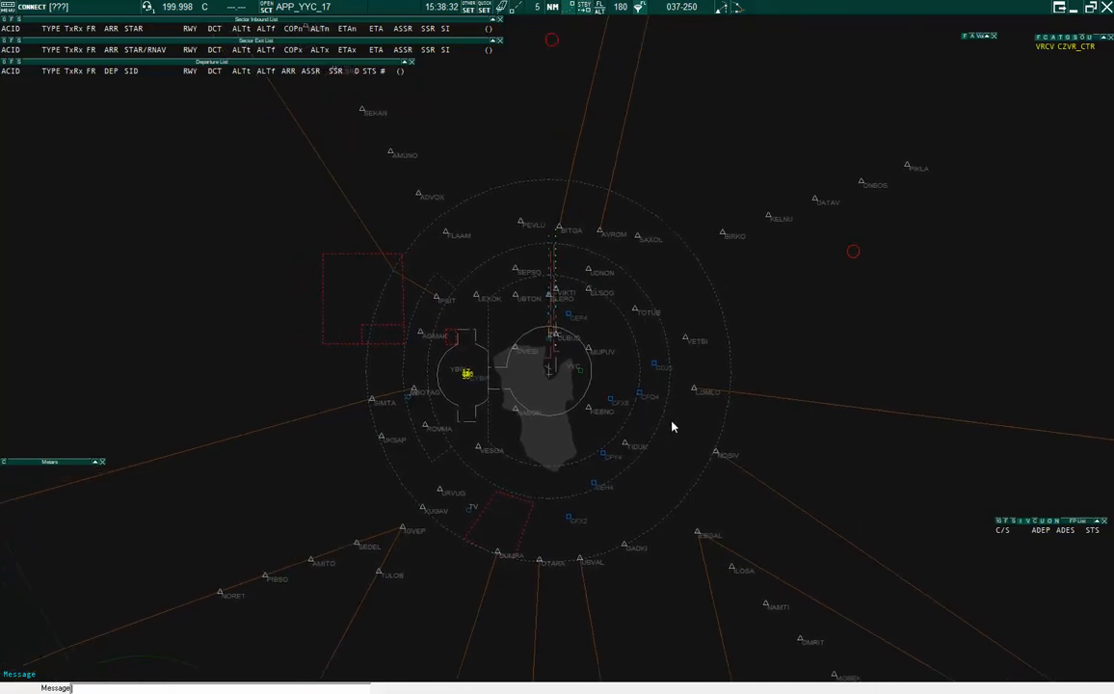
click(638, 9)
drag(577, 151, 173, 106)
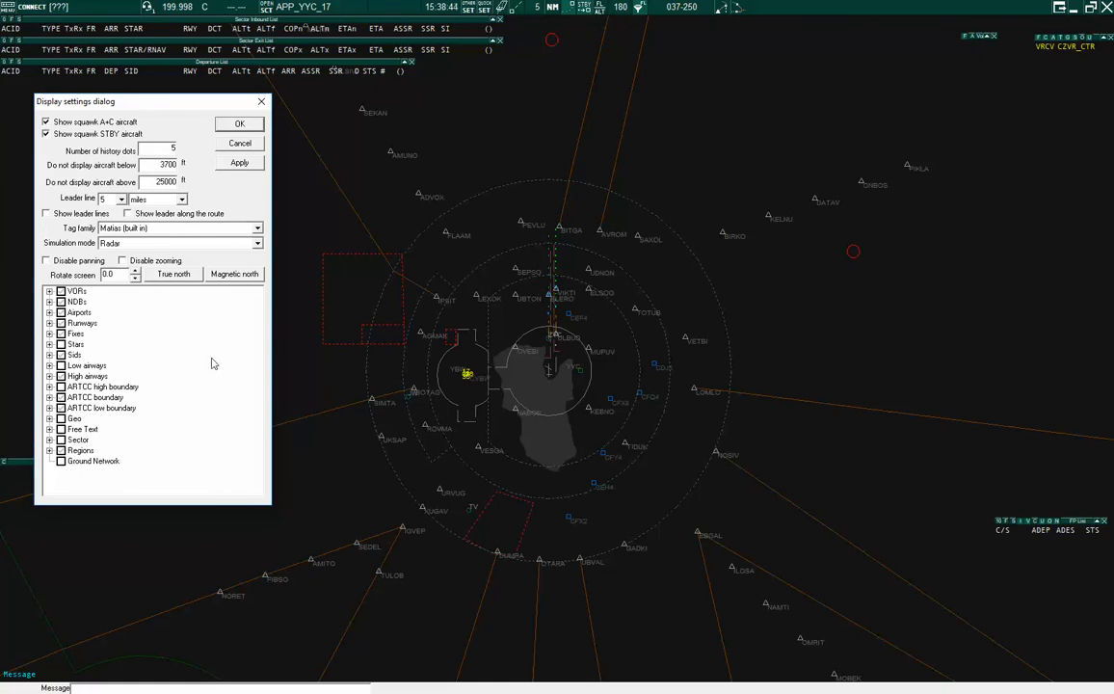
click(261, 101)
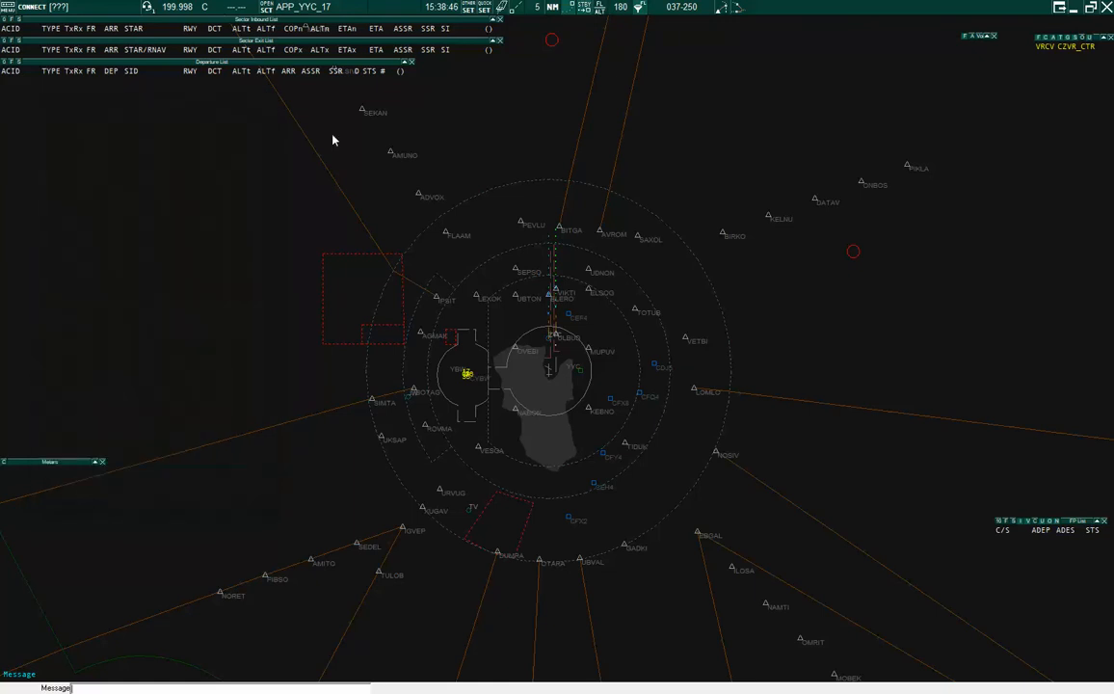
click(647, 11)
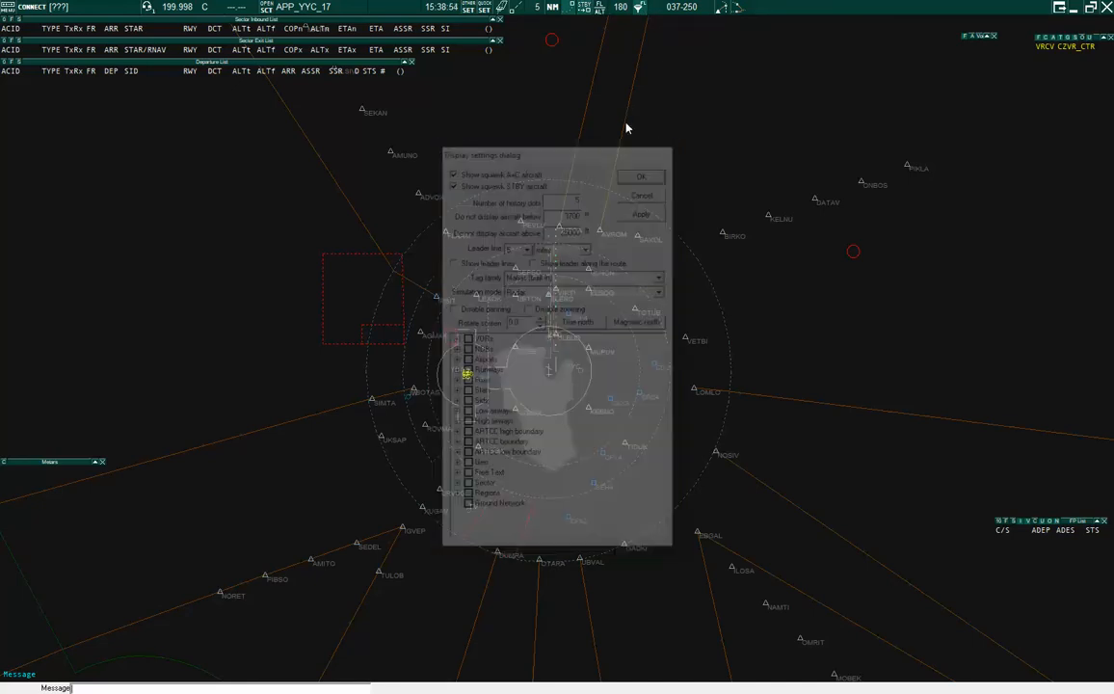
Open the display settings and expand the Stars category to reach the CYYC RNAV arrivals.
click(468, 10)
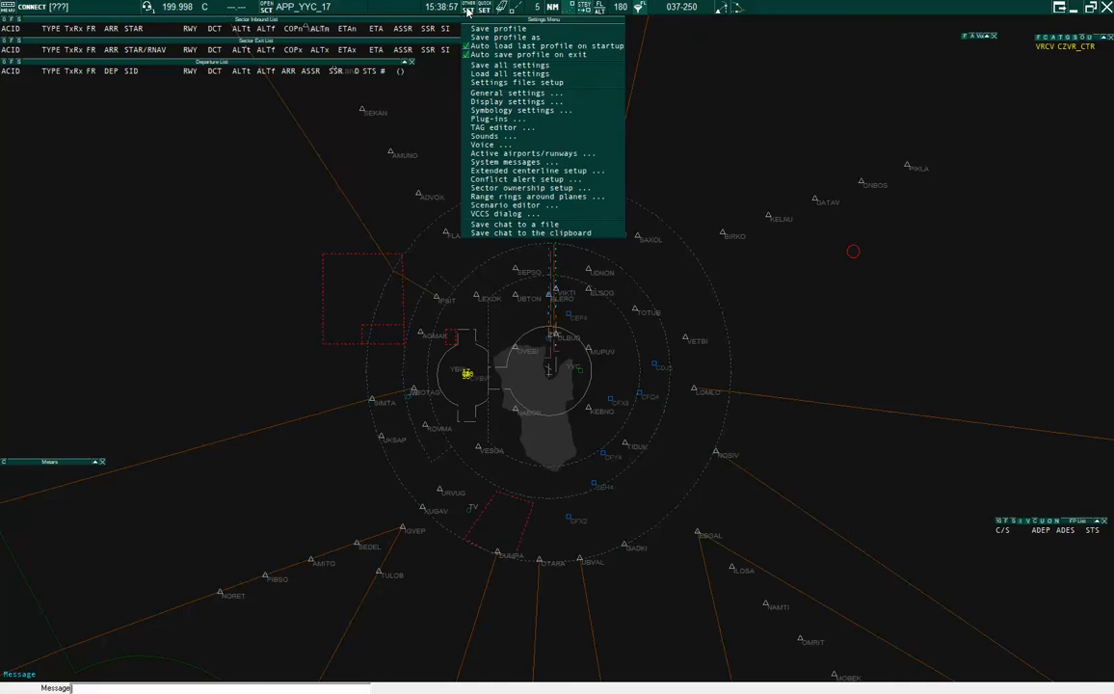
click(533, 103)
drag(611, 152, 192, 93)
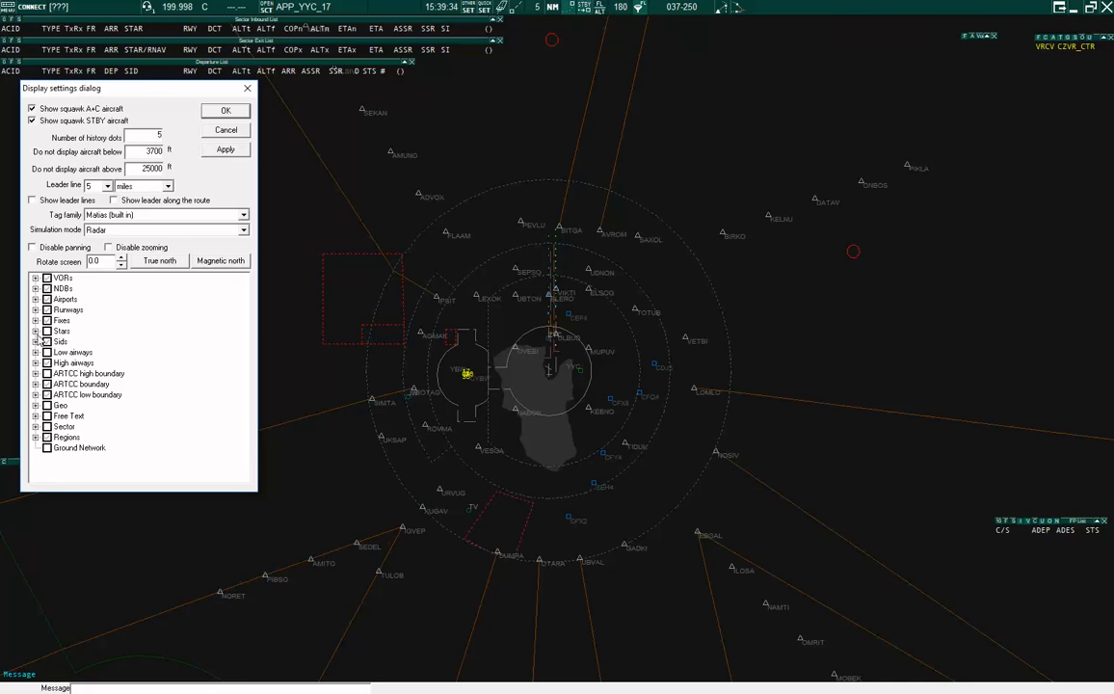
click(35, 331)
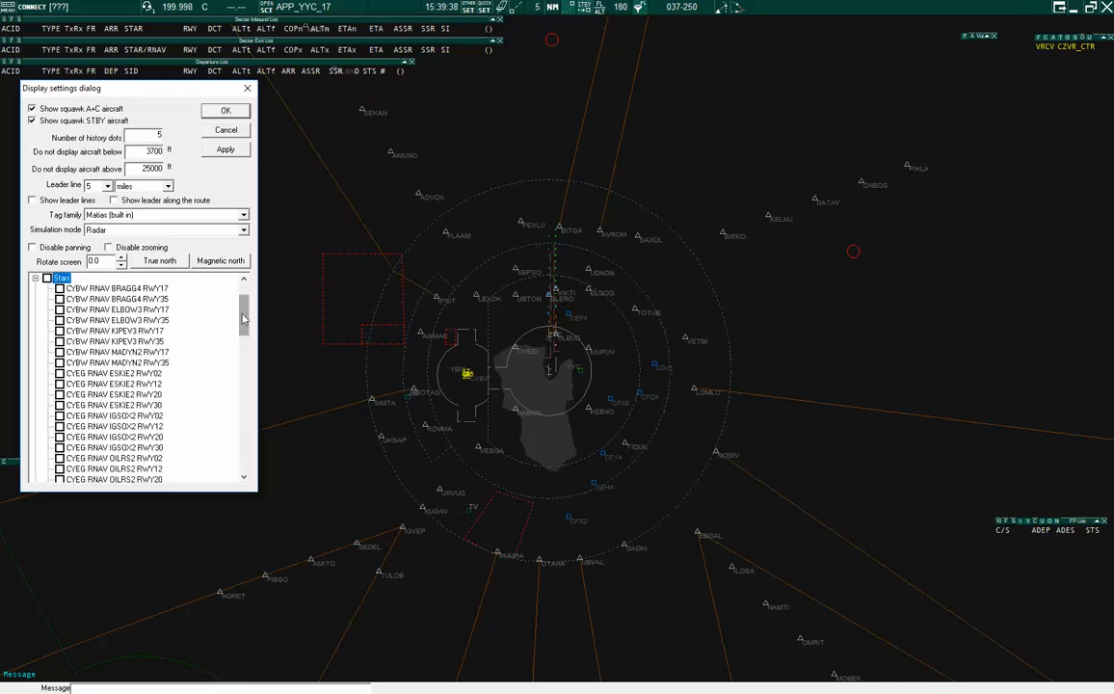
scroll(221, 290, up, 2)
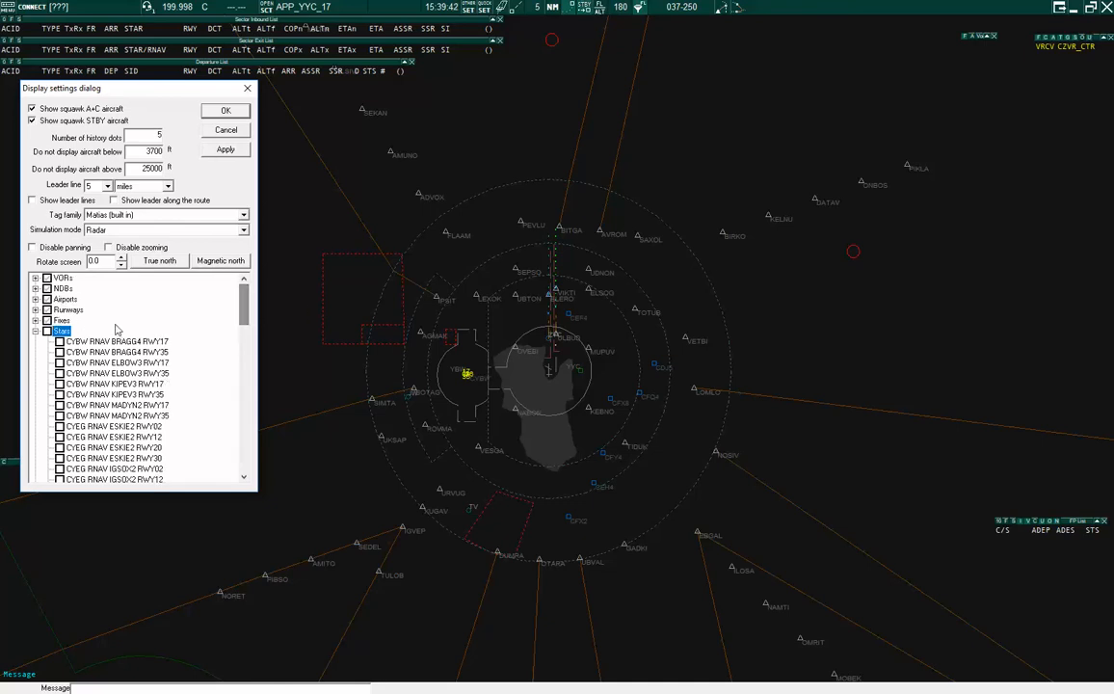
drag(244, 308, 242, 388)
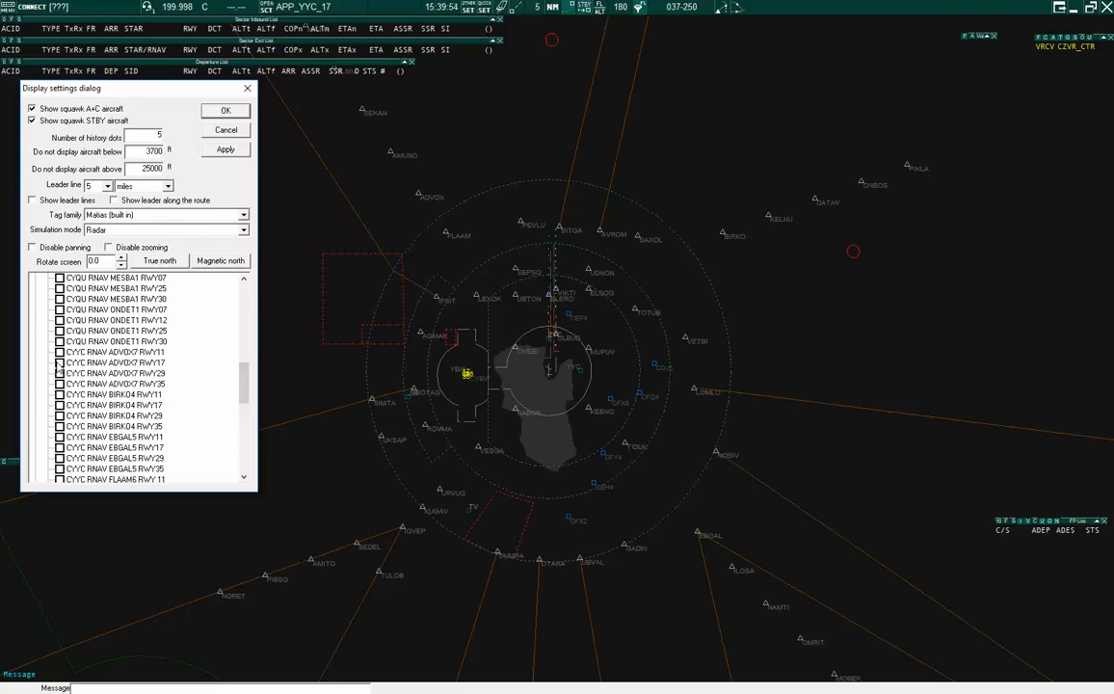
Enable the CYYC RNAV arrivals ADVOX7, BIRKO4, EBGAL5 and FLAAM6 for runway 17.
click(59, 363)
click(59, 404)
click(59, 447)
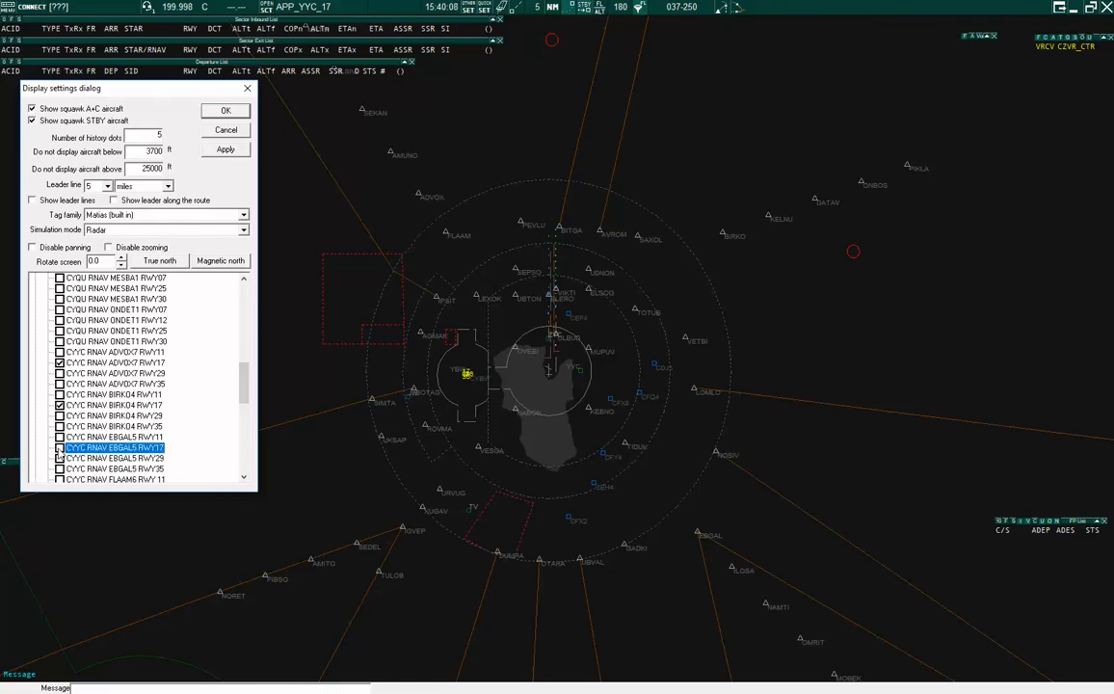
drag(243, 384, 241, 398)
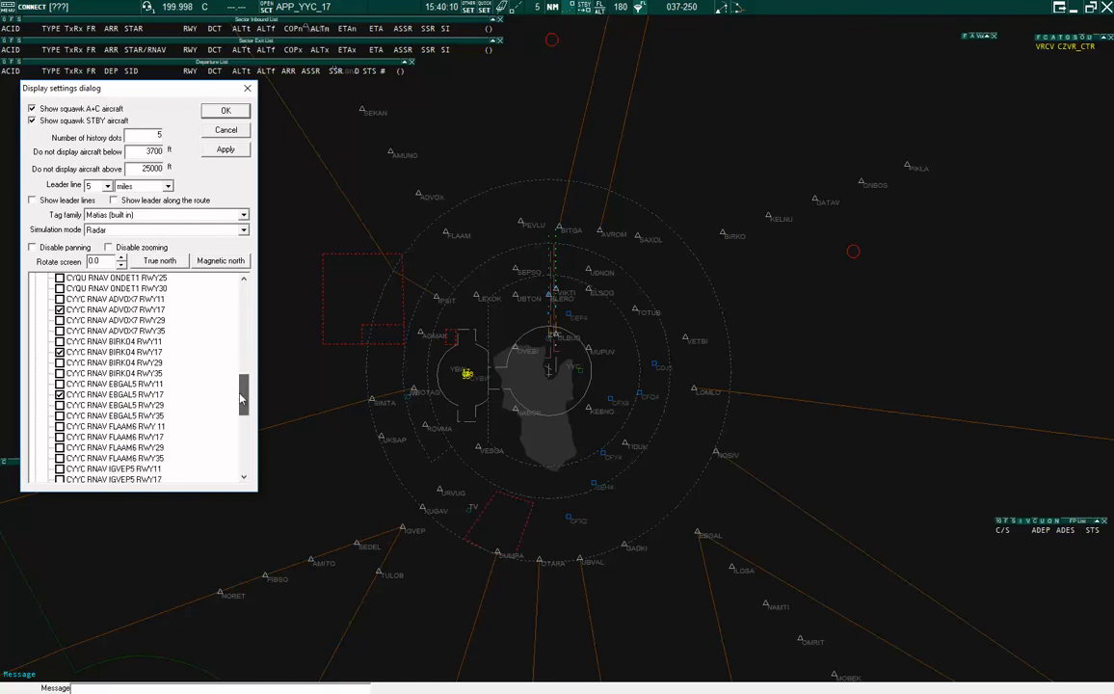
click(59, 436)
Enable the CYYC RNAV arrivals IGVEP5, TIDUK5, TOTUB4 and VESGA5 for runway 17.
scroll(201, 412, down, 3)
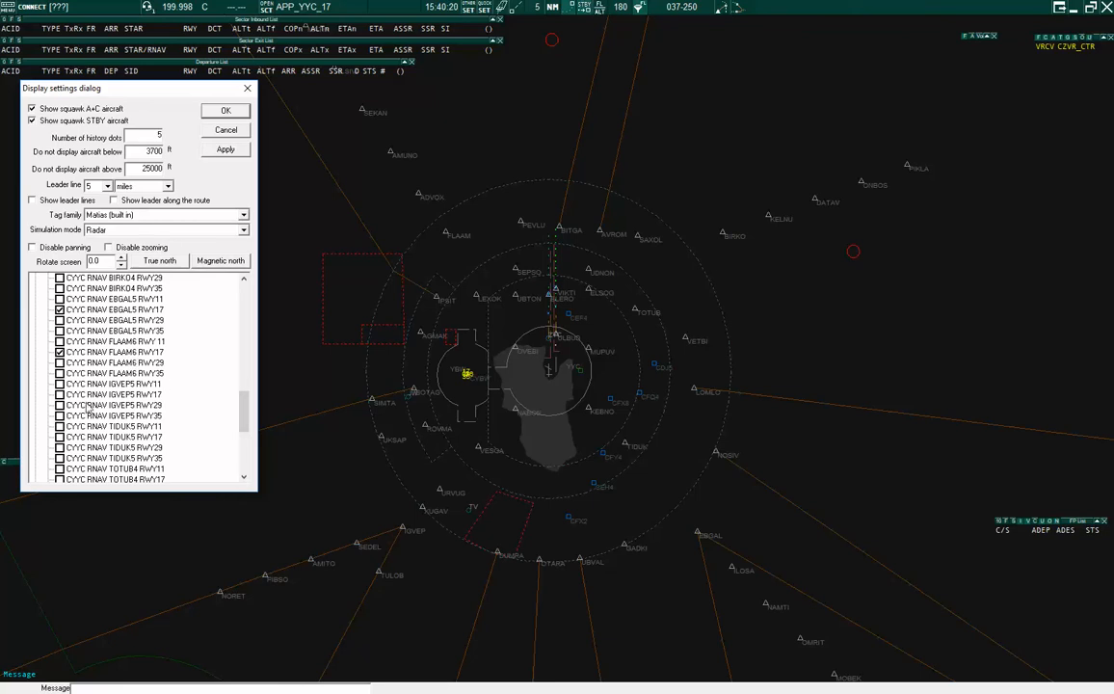
click(59, 395)
click(58, 437)
scroll(220, 381, down, 2)
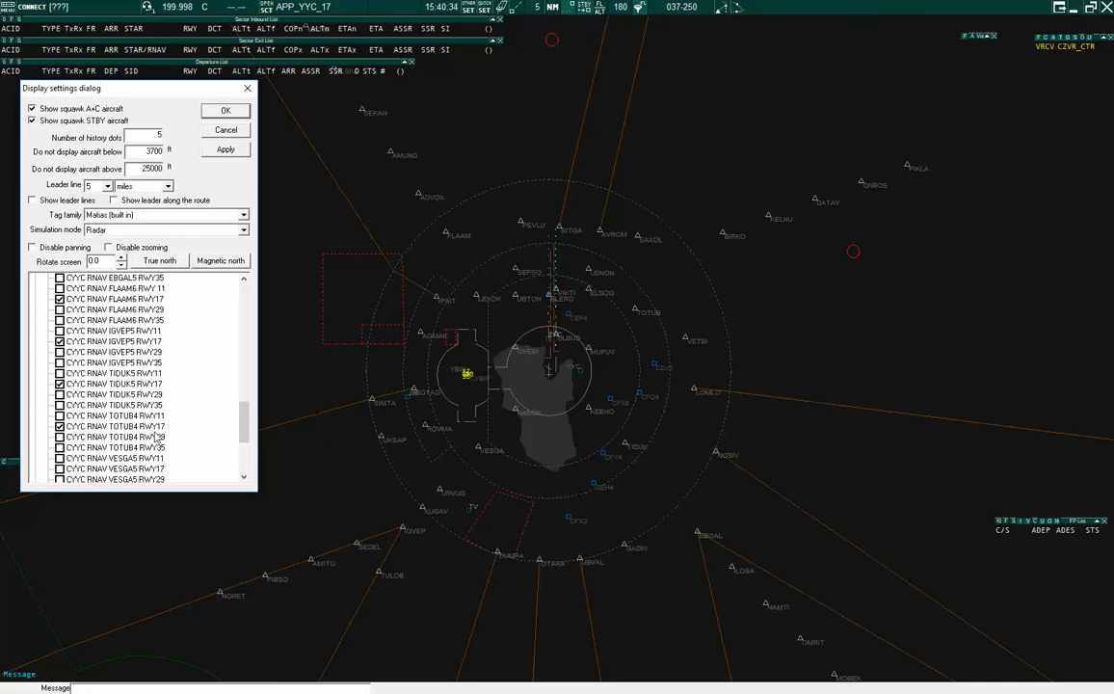
click(60, 468)
drag(245, 426, 245, 434)
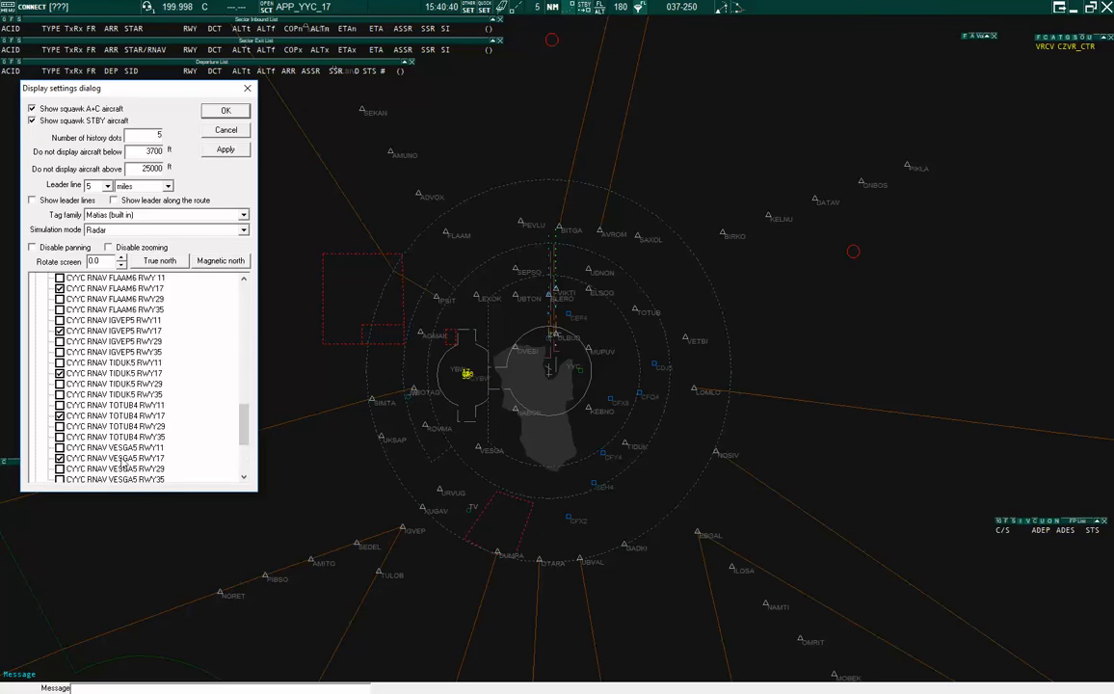
Review the ticked CYYC runway 17 arrivals and apply them to the radar display.
drag(245, 418, 244, 409)
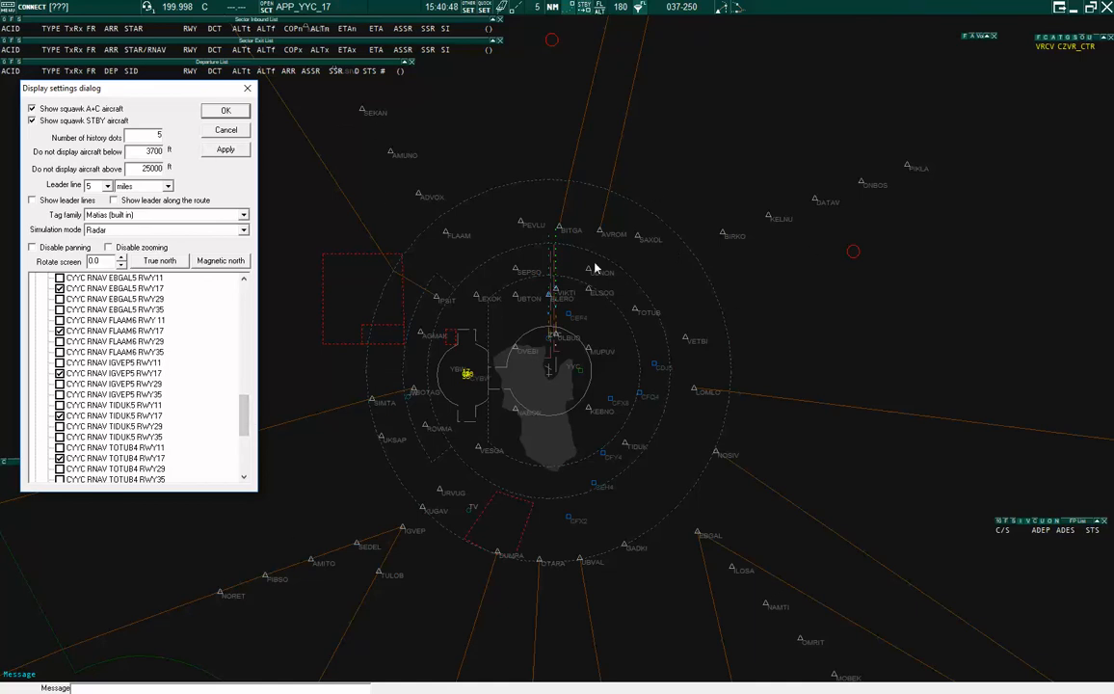
mouse_move(243, 419)
mouse_down()
mouse_move(243, 429)
mouse_move(243, 386)
mouse_up()
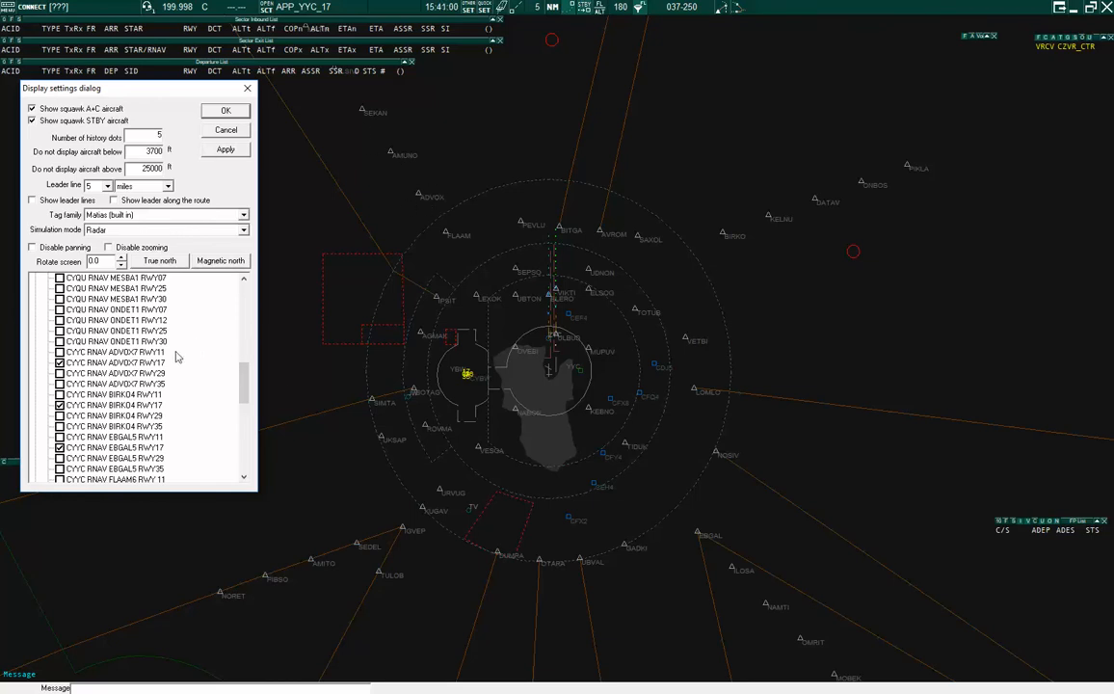
drag(243, 377, 244, 386)
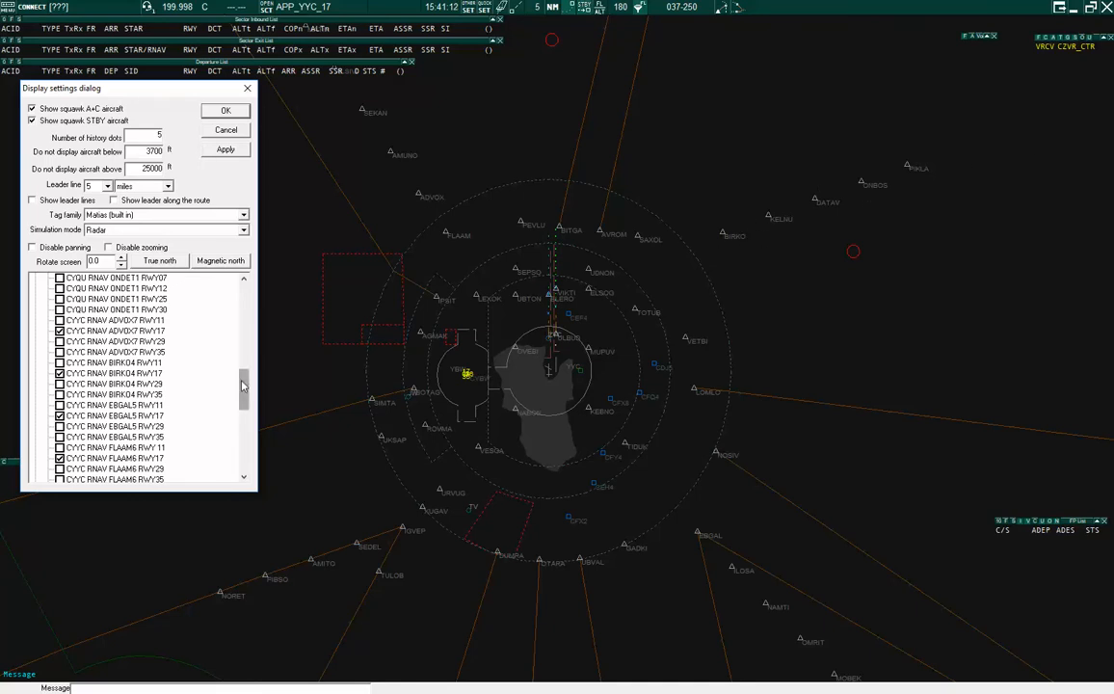
drag(242, 386, 242, 410)
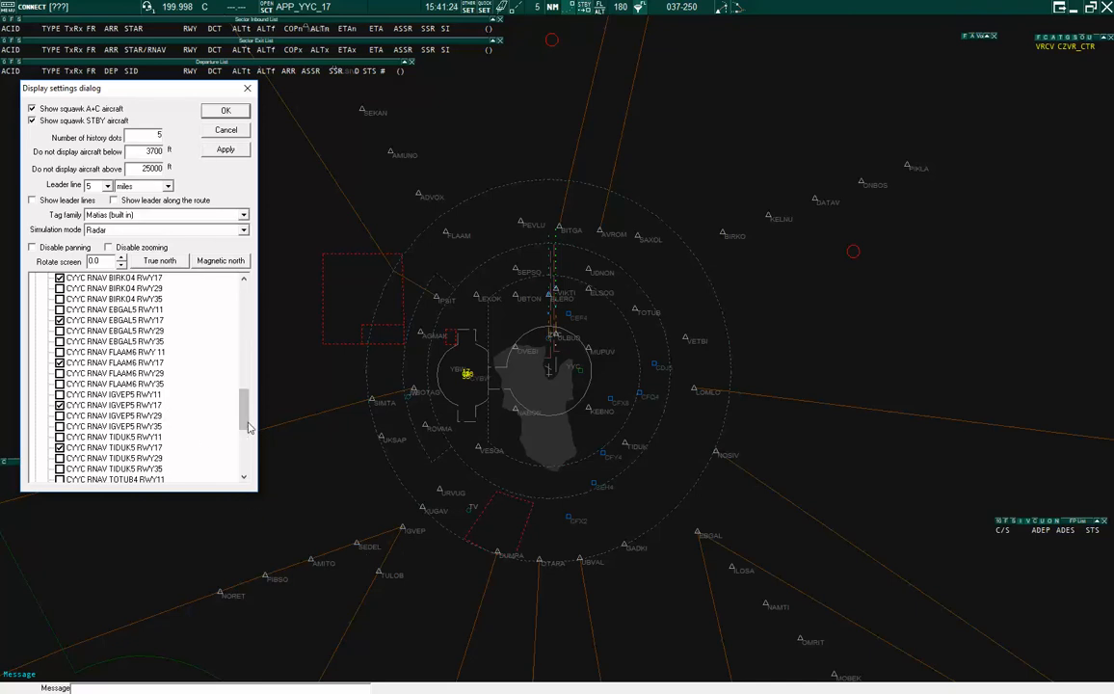
drag(247, 416, 246, 421)
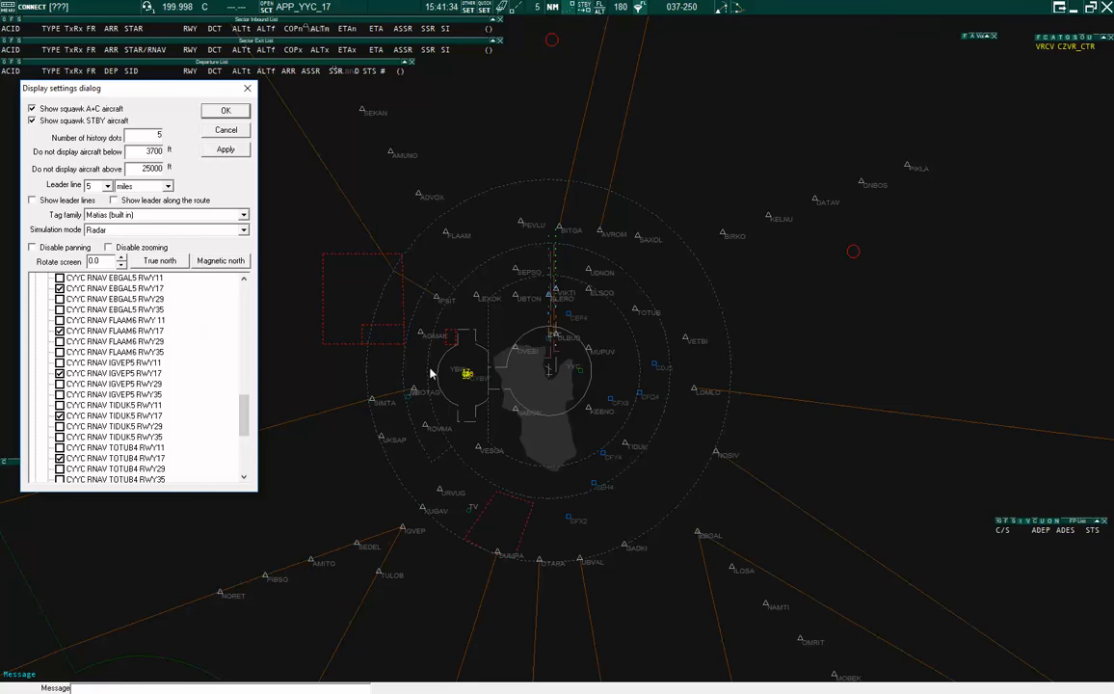
drag(244, 415, 244, 308)
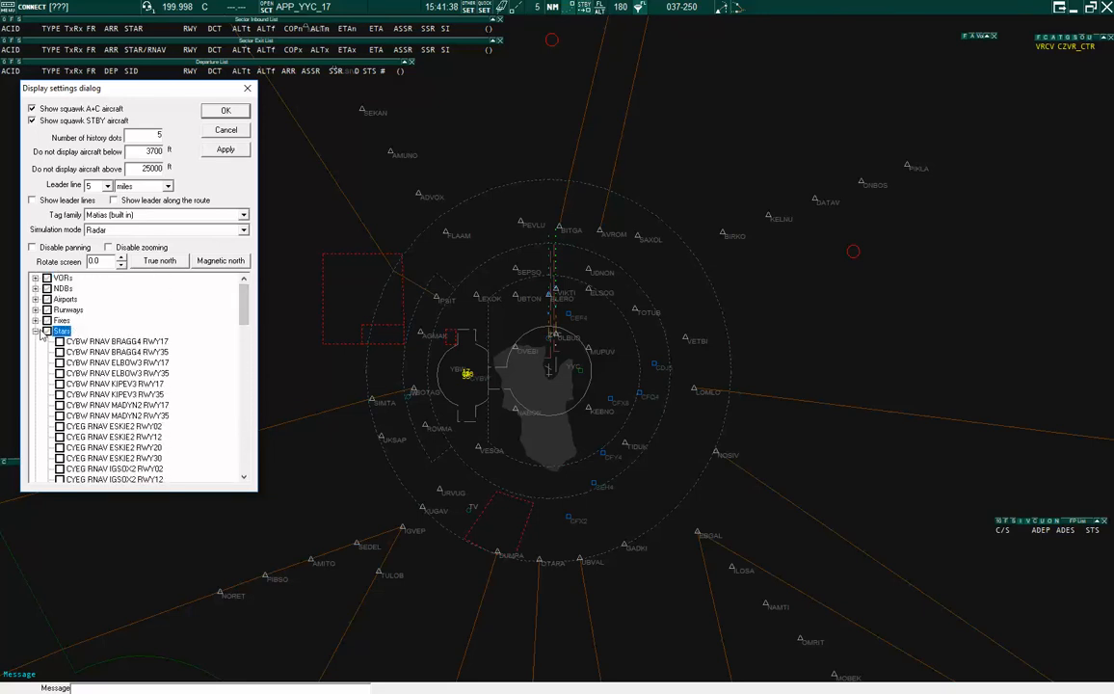
click(221, 146)
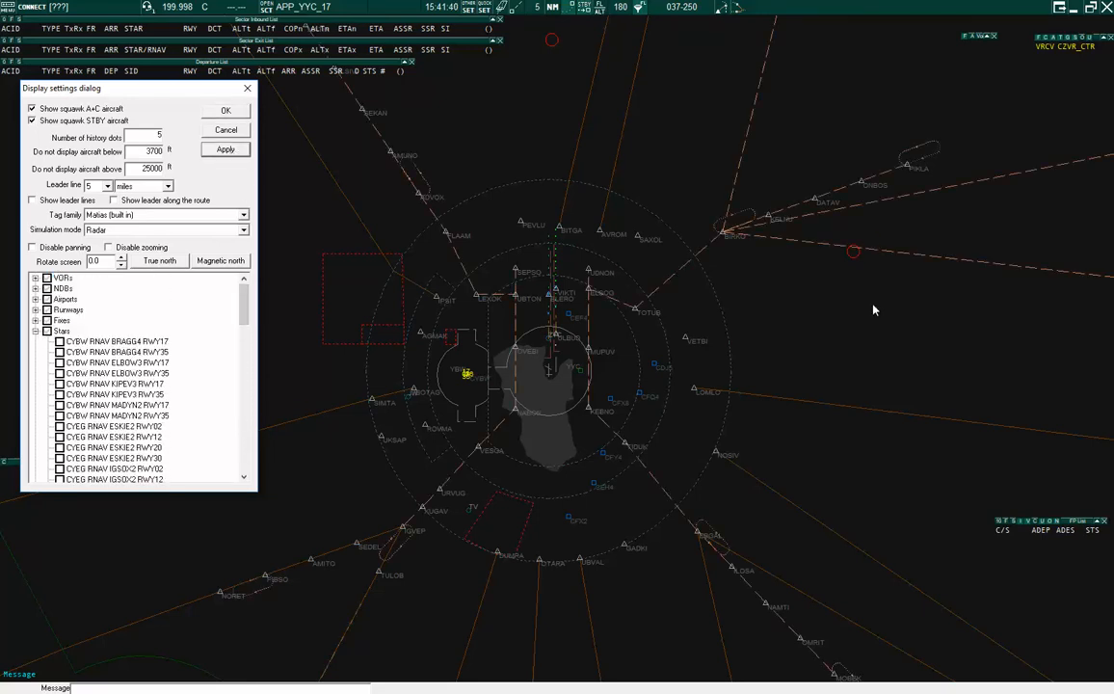
Examine the runway 17 STAR routes on the radar display, from the outer entry fixes to the airport.
scroll(672, 444, down, 2)
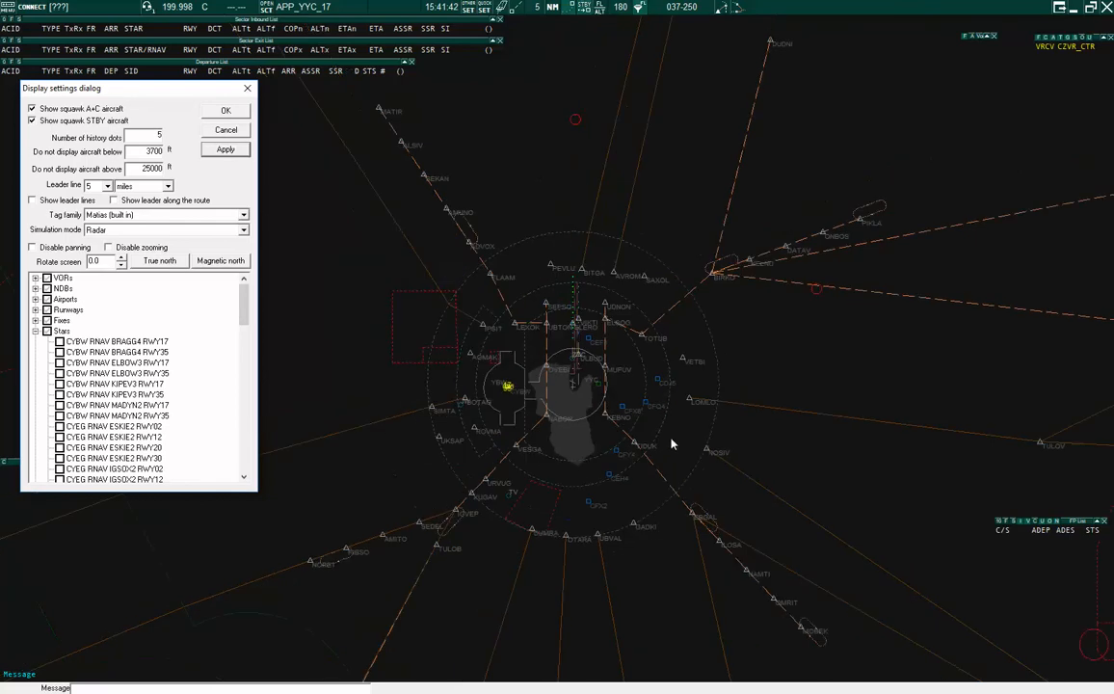
scroll(672, 444, down, 1)
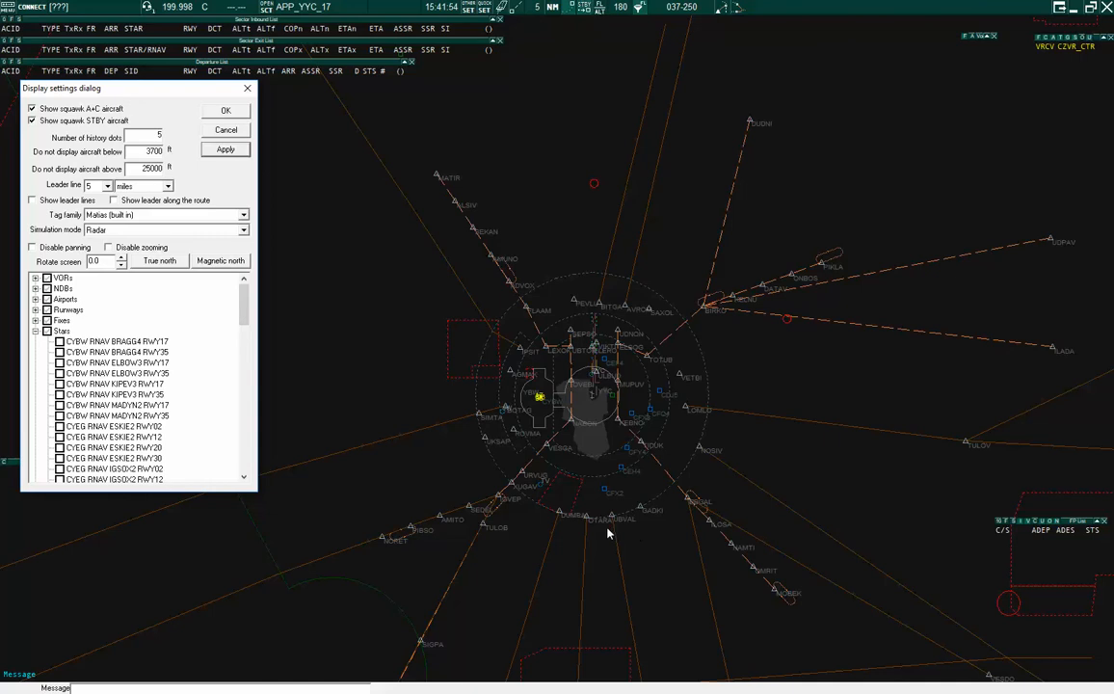
scroll(598, 531, up, 1)
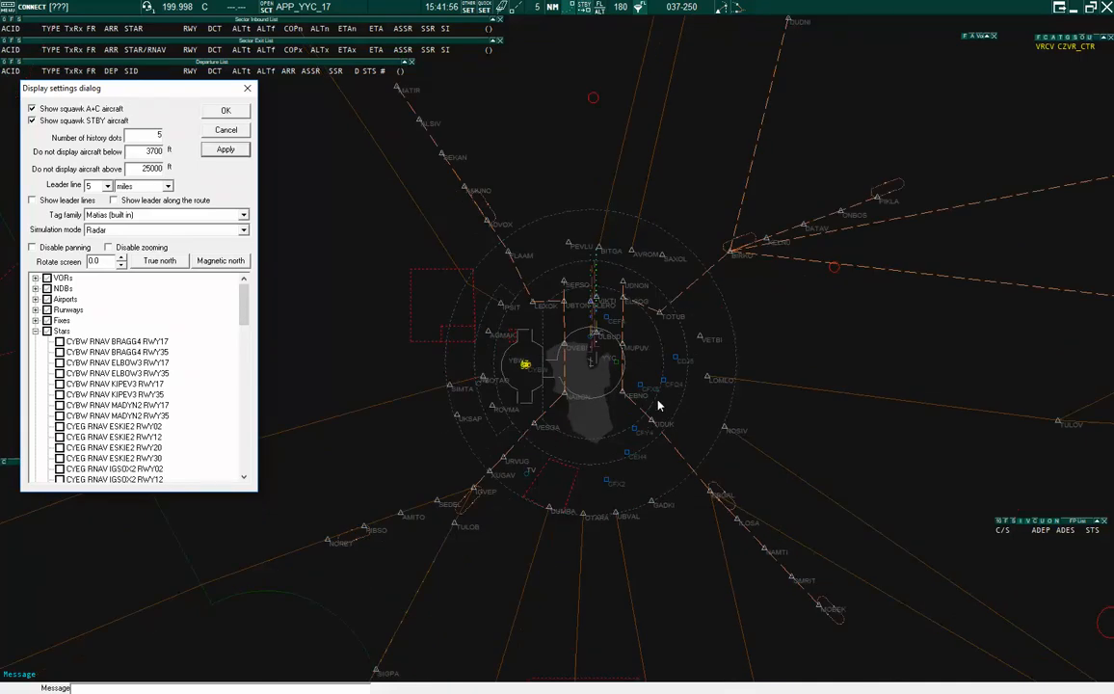
scroll(579, 385, up, 1)
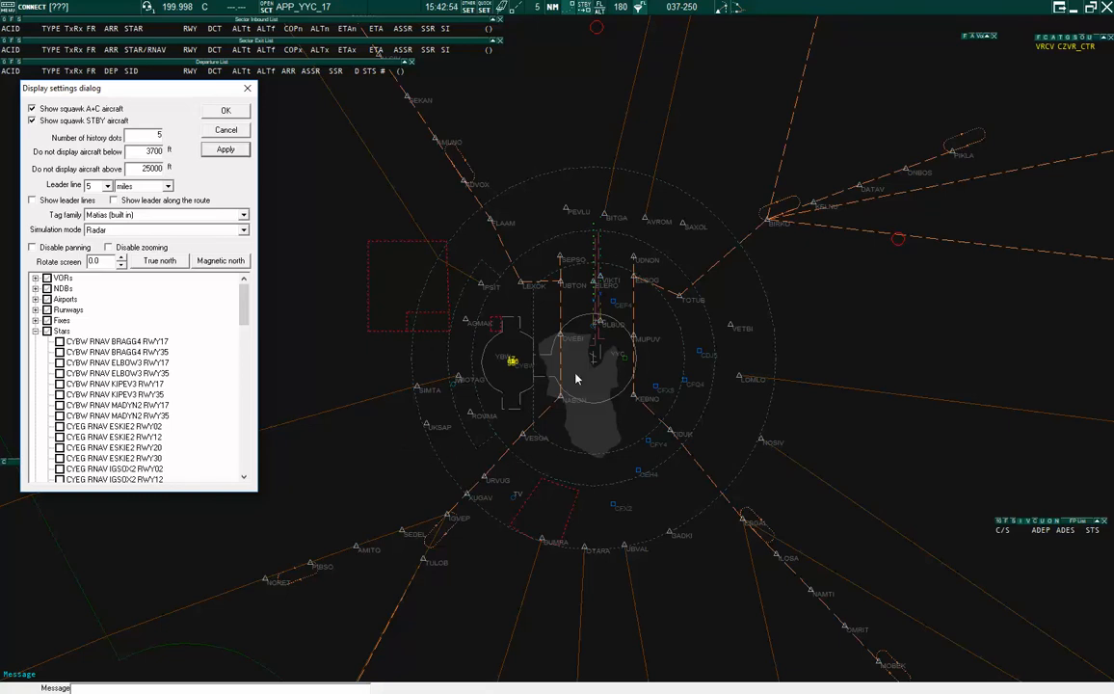
scroll(590, 347, up, 1)
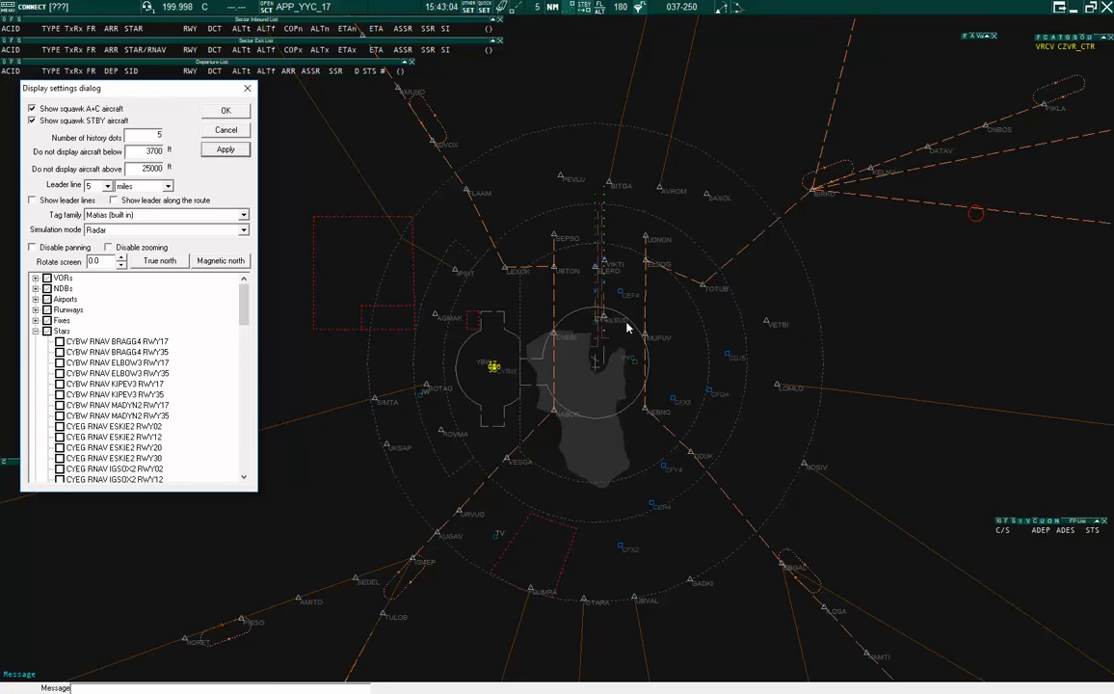
scroll(636, 328, down, 1)
scroll(485, 349, down, 3)
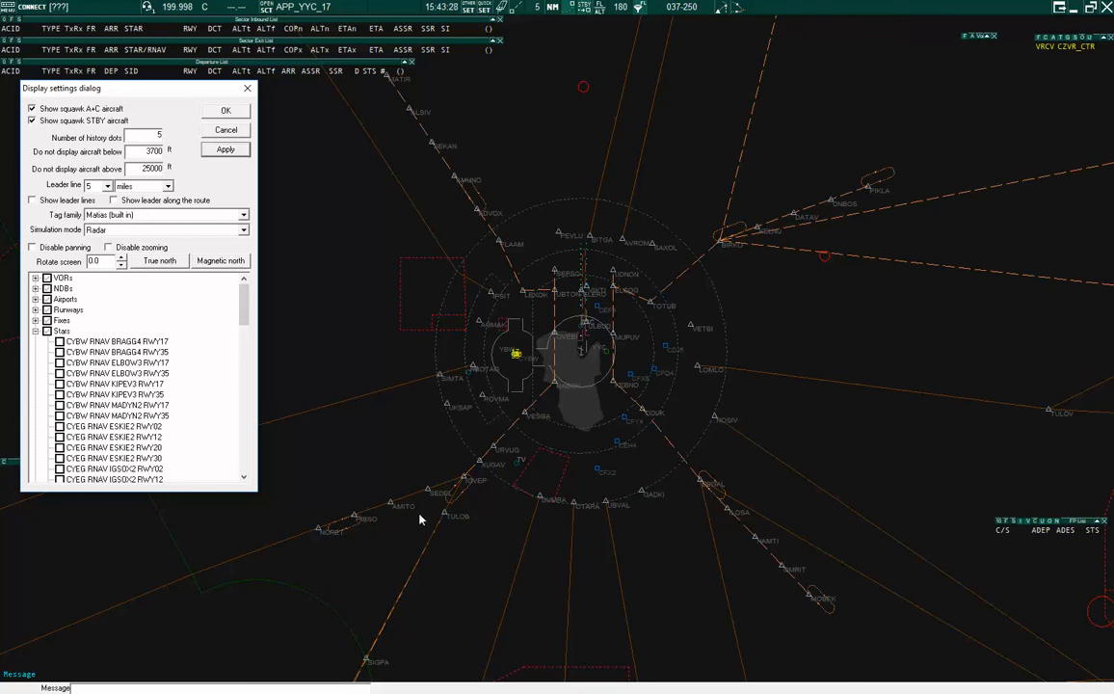
Collapse the Stars and Fixes categories and bring up the CYYC arrival entries under Free Text.
click(35, 330)
click(35, 320)
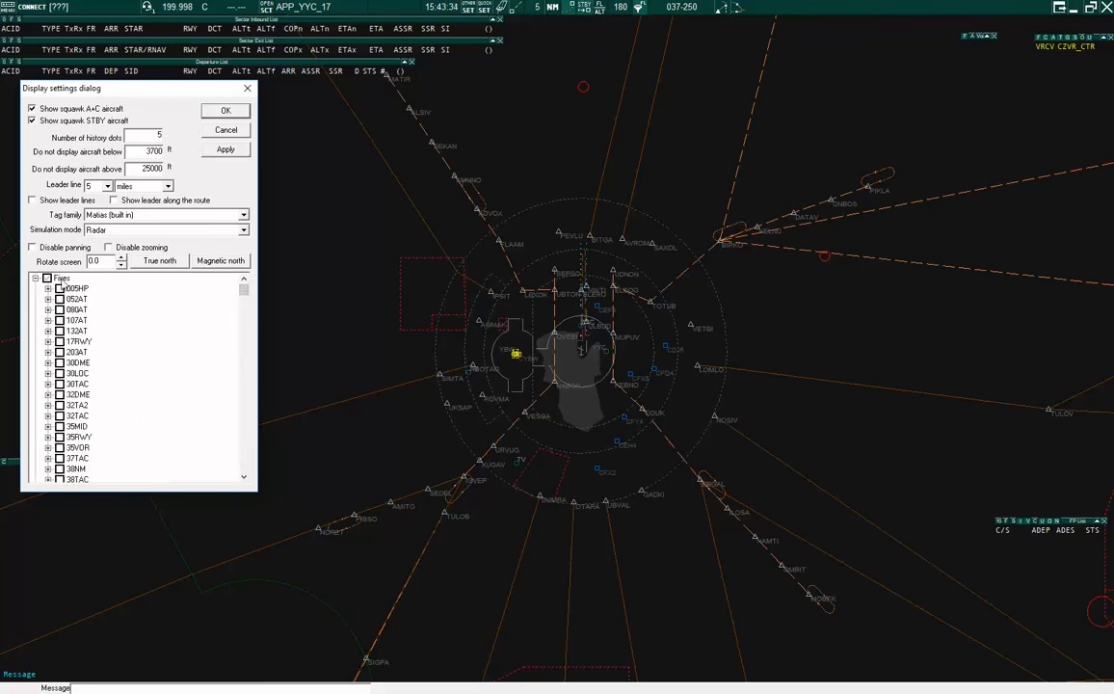
mouse_move(243, 291)
mouse_down()
mouse_move(246, 365)
mouse_move(242, 286)
mouse_up()
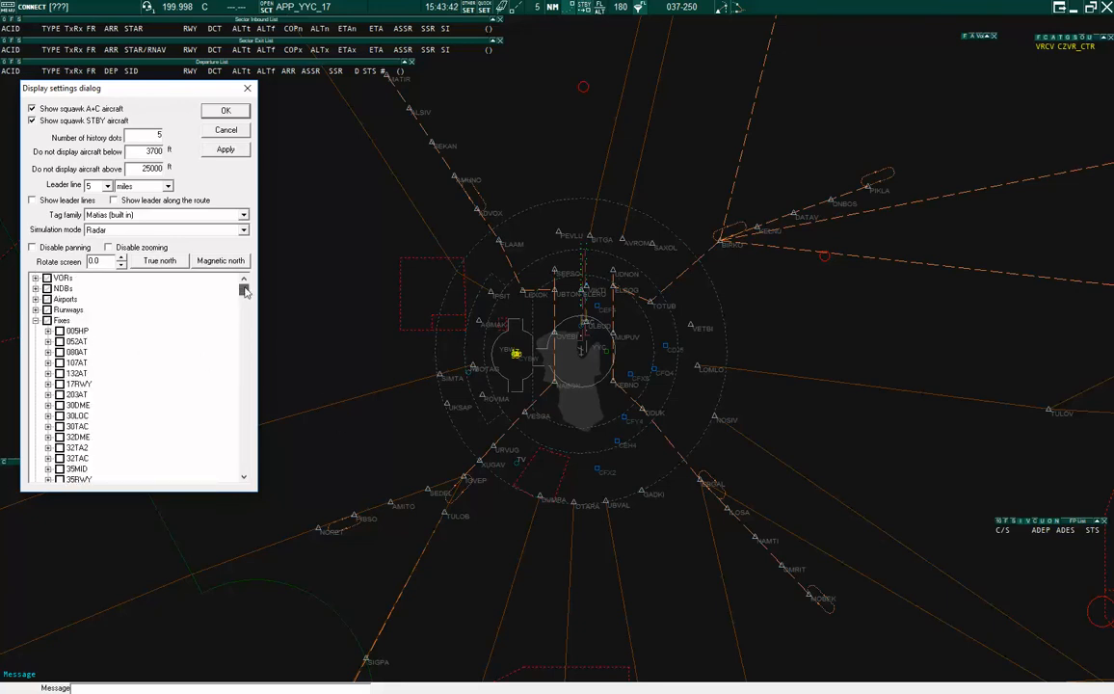
click(35, 320)
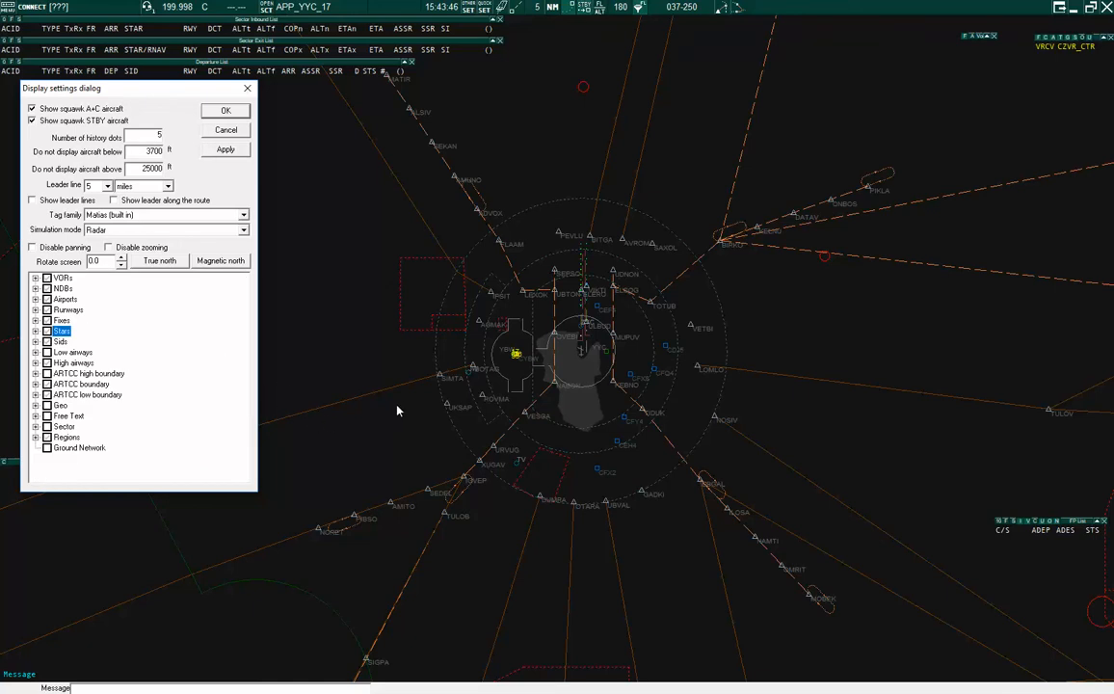
click(35, 415)
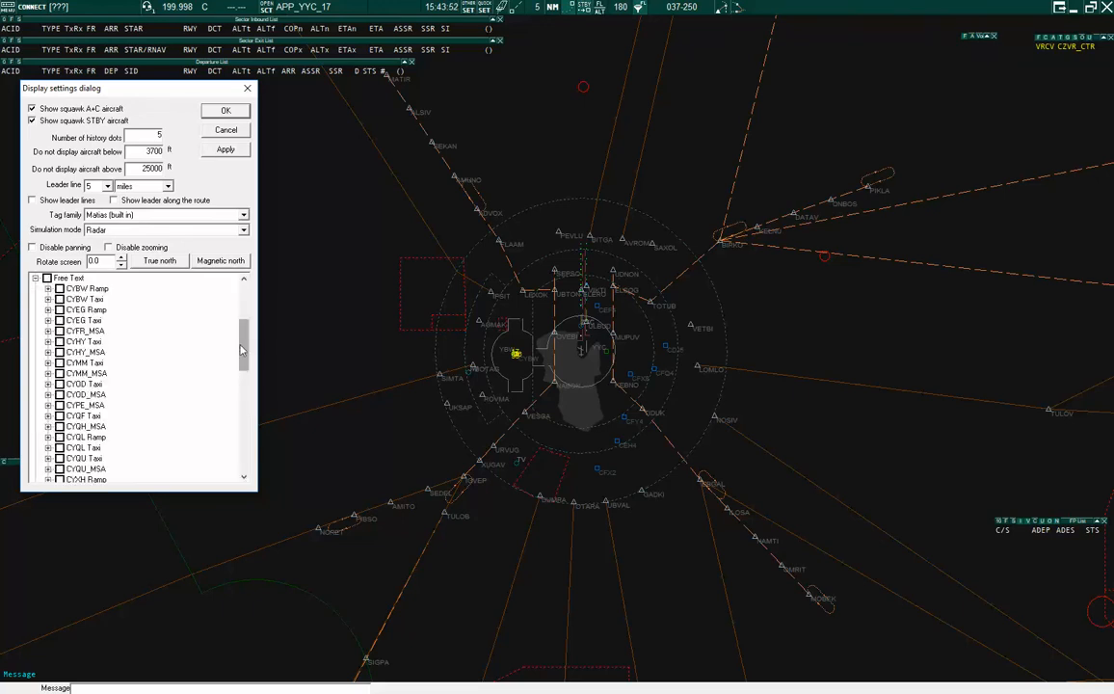
drag(241, 352, 250, 418)
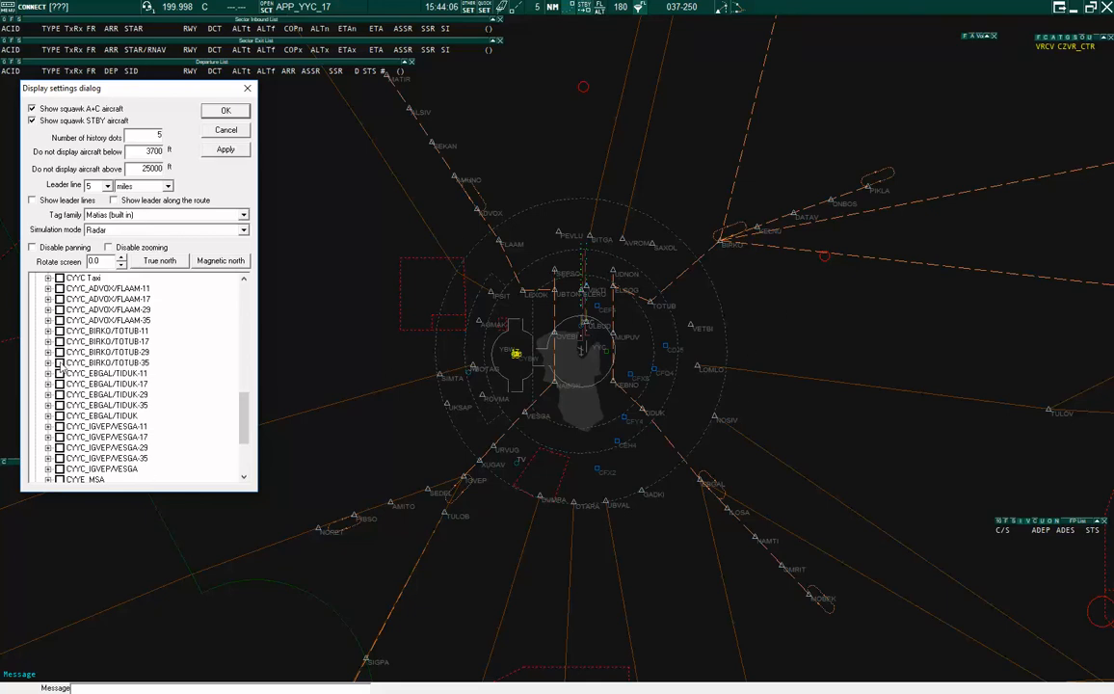
Enable the CYYC ADVOX/FLAAM and BIRKO/TOTUB free text labels for runways 11, 17, 29 and 35.
click(60, 288)
click(60, 299)
click(60, 309)
click(59, 309)
click(60, 320)
click(60, 331)
click(60, 341)
click(60, 352)
click(60, 363)
Enable all CYYC EBGAL/TIDUK and IGVEP/VESGA free text labels, including the ones without a runway number, and apply them to the radar display.
click(59, 373)
click(60, 384)
click(59, 394)
click(60, 404)
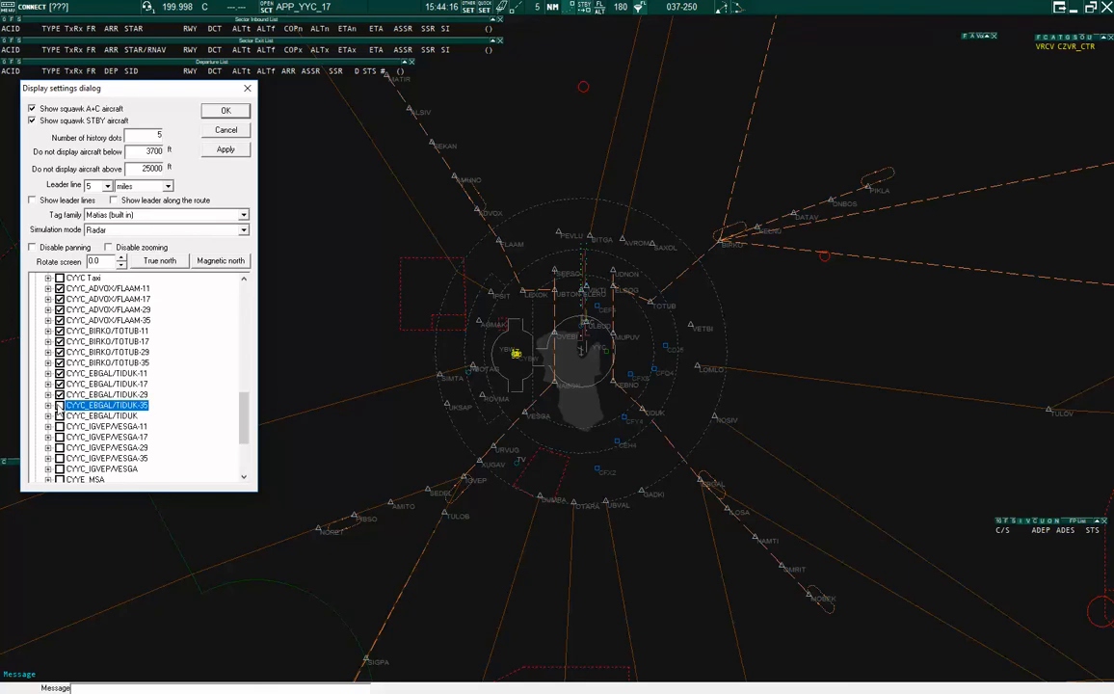
click(59, 415)
click(60, 426)
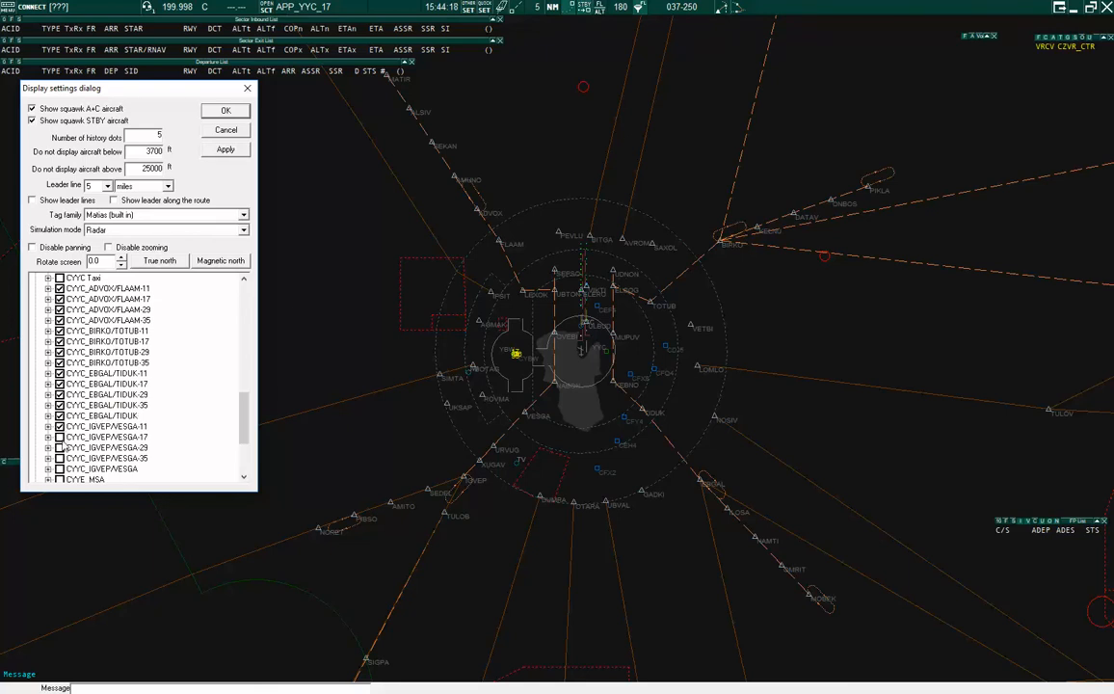
click(60, 437)
click(60, 460)
click(59, 469)
scroll(371, 335, up, 1)
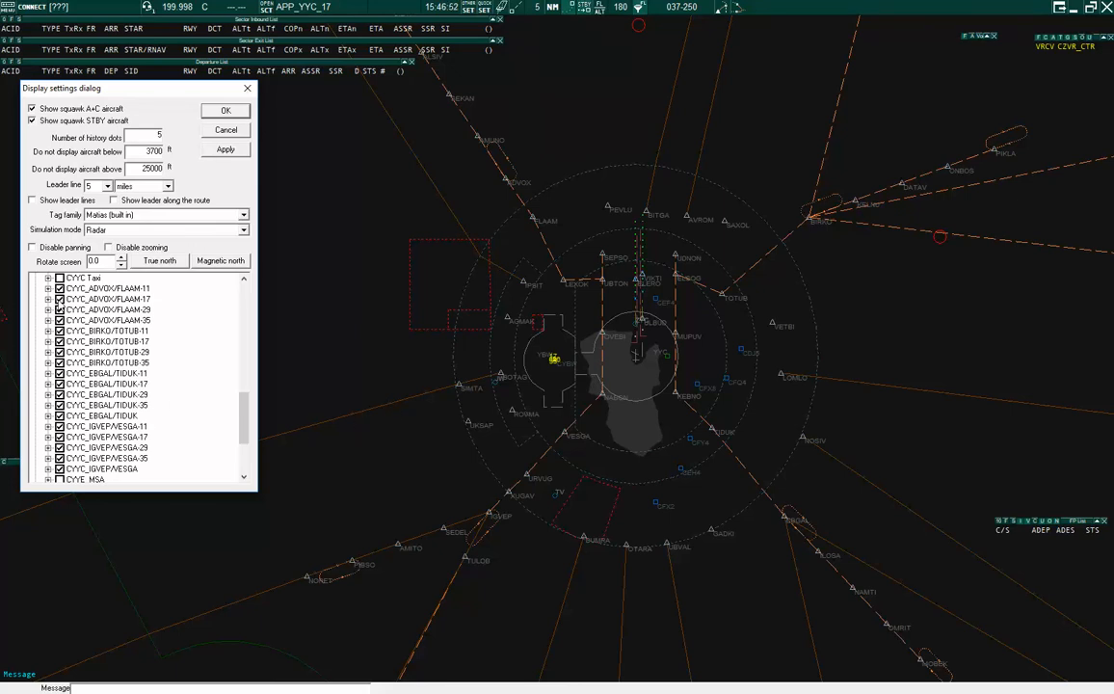
click(225, 151)
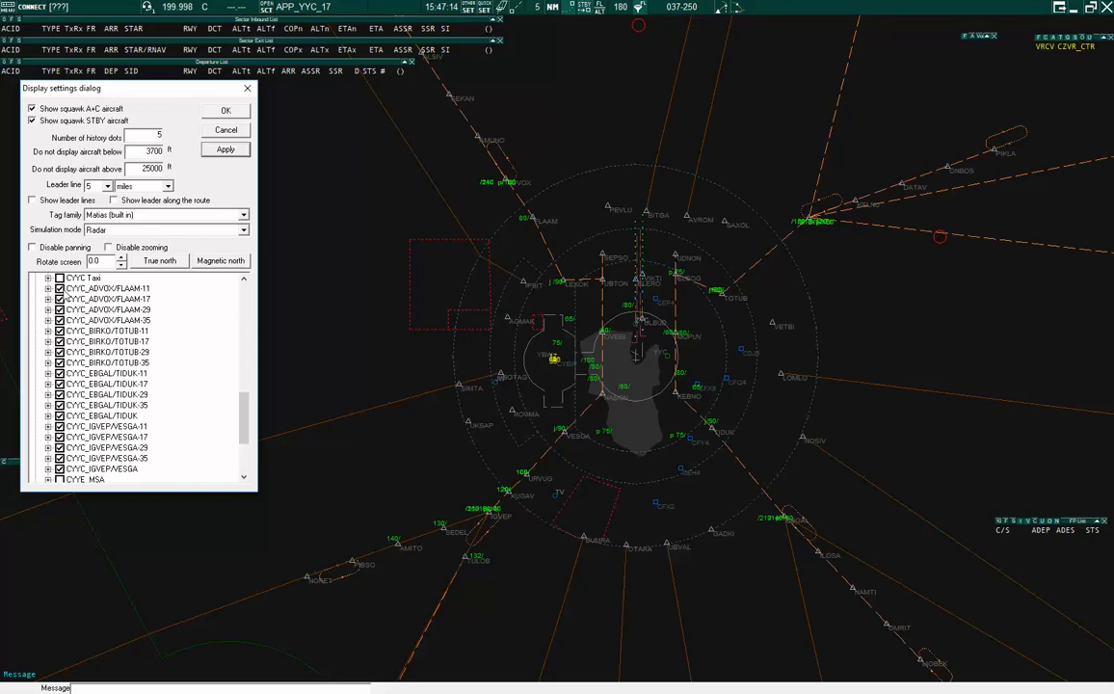
Disable the CYYC ADVOX/FLAAM and BIRKO/TOTUB free text labels for runways 11, 29 and 35.
click(60, 310)
click(59, 331)
click(60, 320)
Disable the CYYC EBGAL/TIDUK and IGVEP/VESGA labels for runways 11, 29 and 35 and apply the label changes.
drag(245, 415, 245, 418)
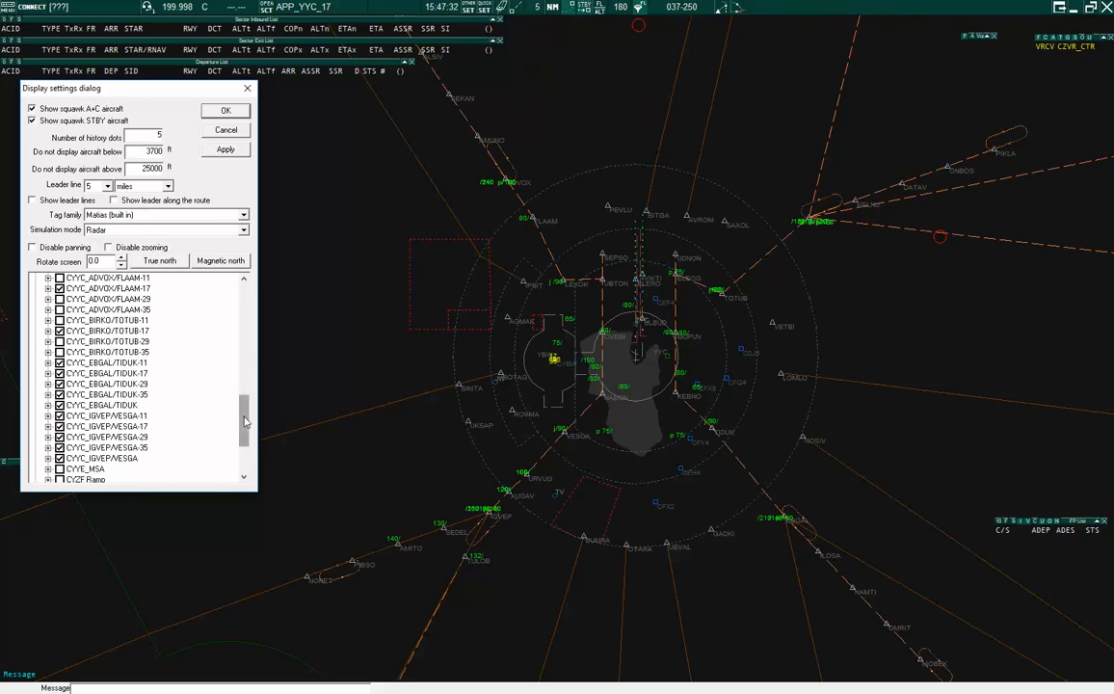
scroll(157, 366, down, 1)
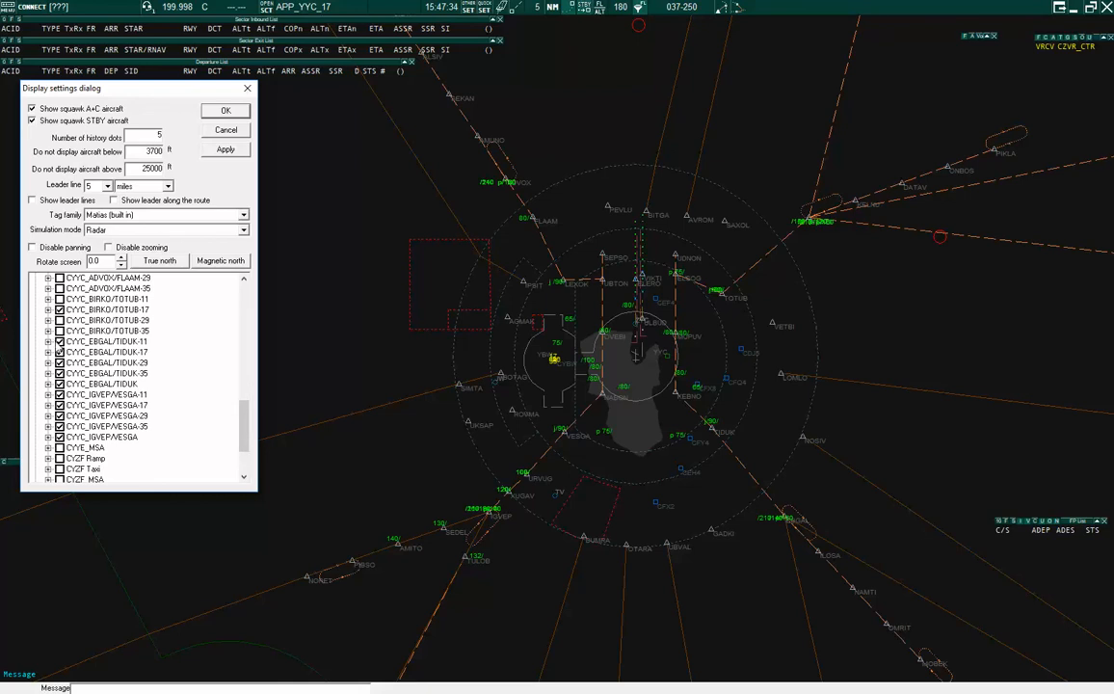
click(60, 342)
click(60, 341)
click(59, 362)
click(59, 373)
click(60, 373)
click(59, 394)
click(60, 416)
click(59, 427)
click(60, 437)
click(225, 149)
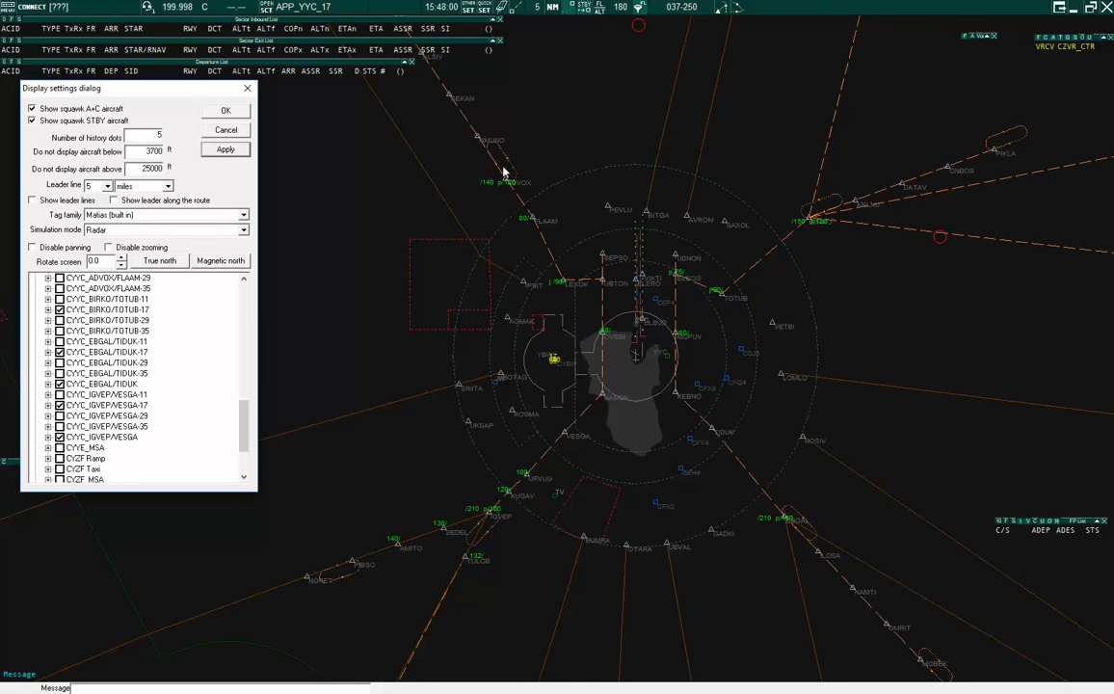
Examine the altitude restriction labels along the ADVOX, FLAAM and LEXOK arrival route northwest of the airport.
scroll(495, 175, up, 1)
scroll(494, 175, up, 3)
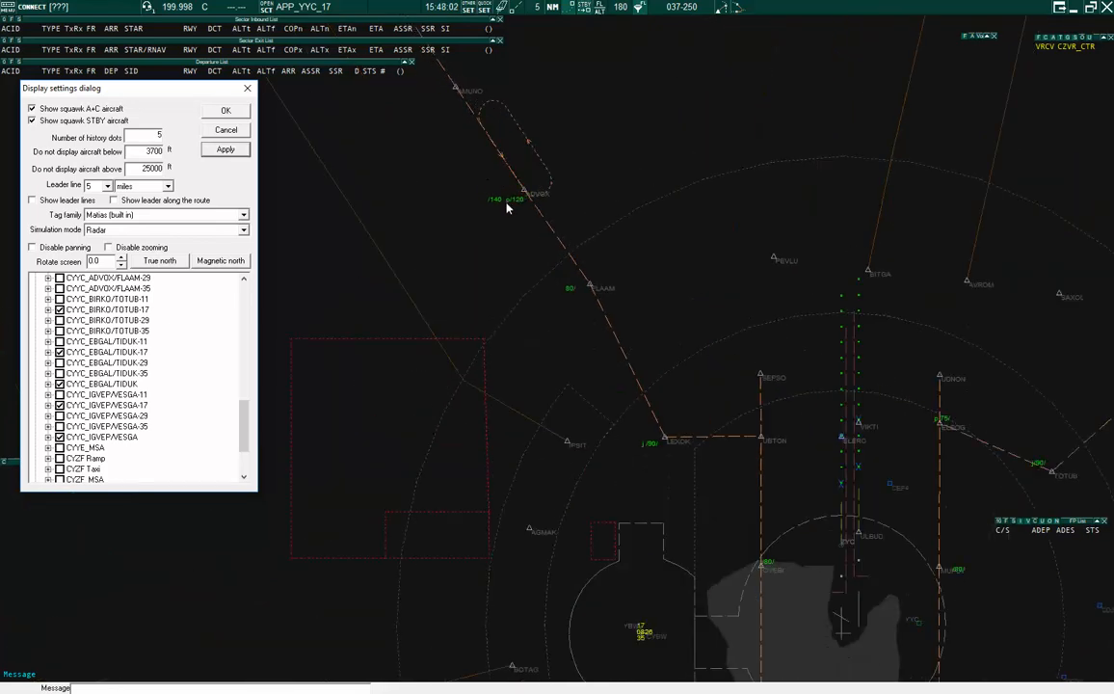
scroll(568, 265, up, 2)
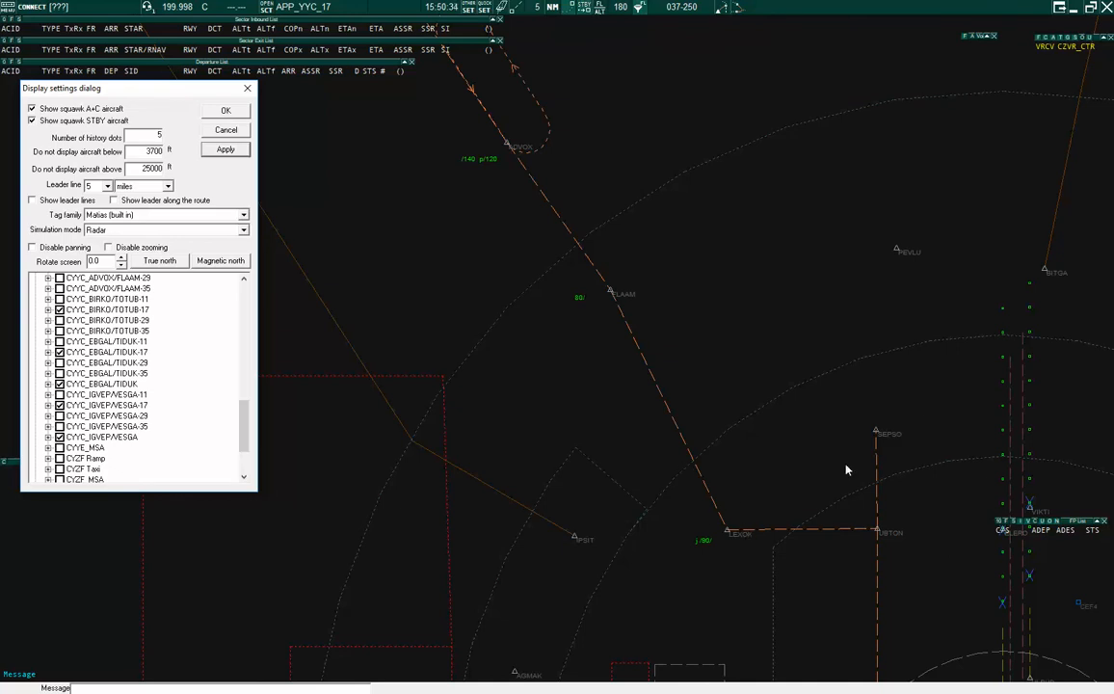
scroll(887, 453, down, 3)
scroll(914, 534, down, 2)
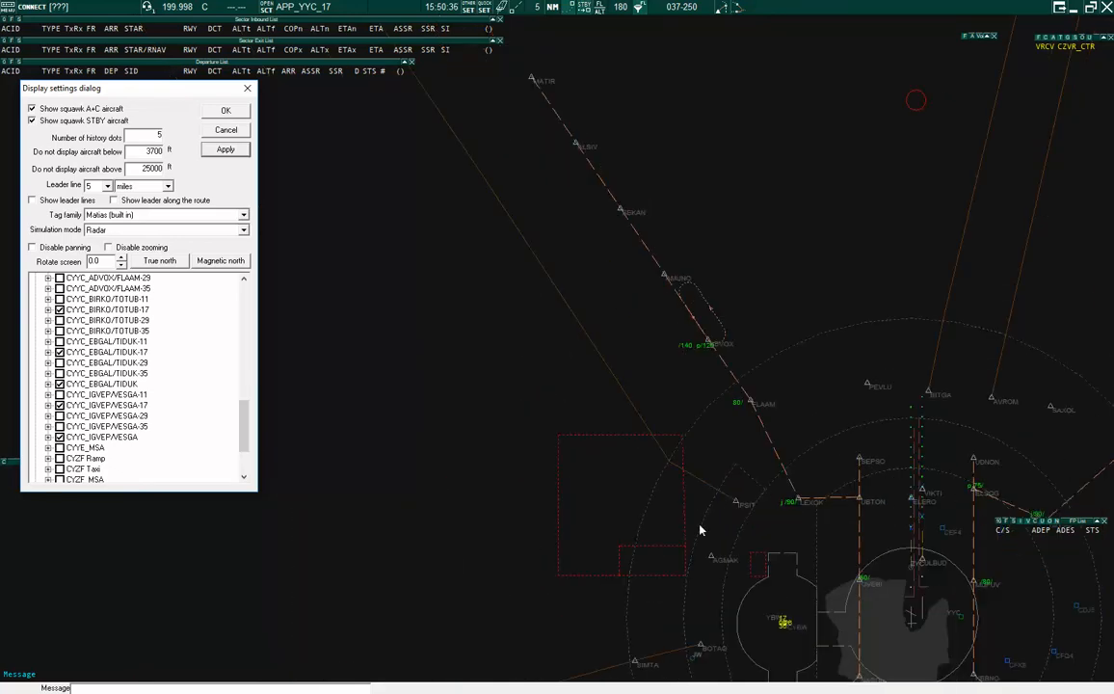
scroll(623, 332, down, 2)
scroll(776, 447, up, 4)
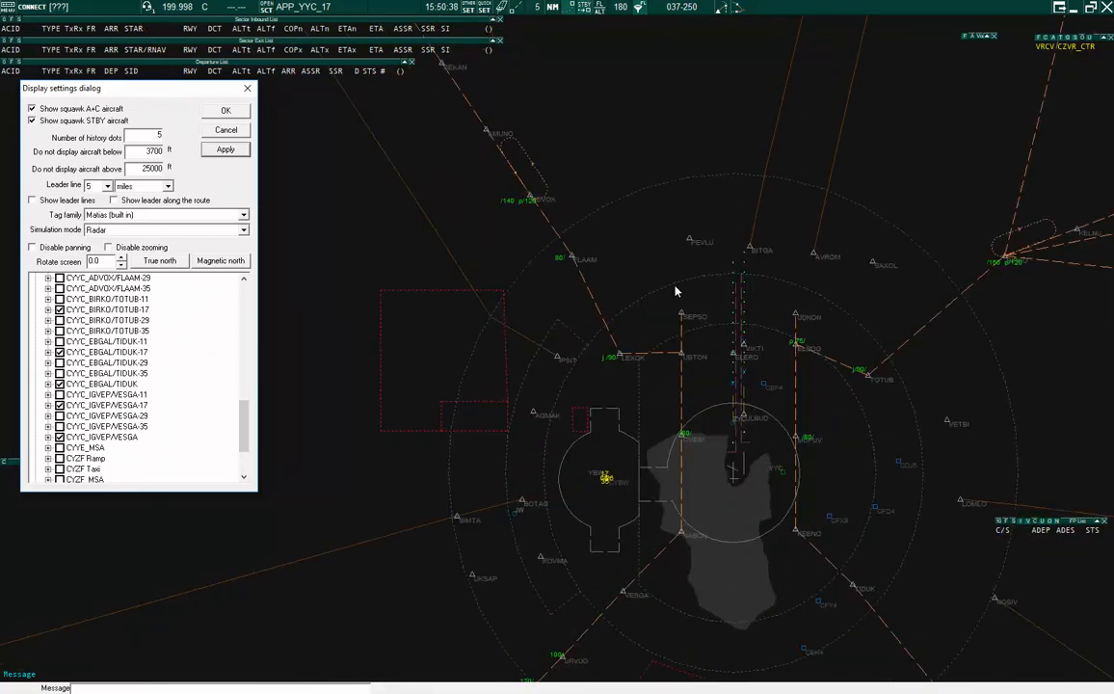
scroll(687, 304, up, 1)
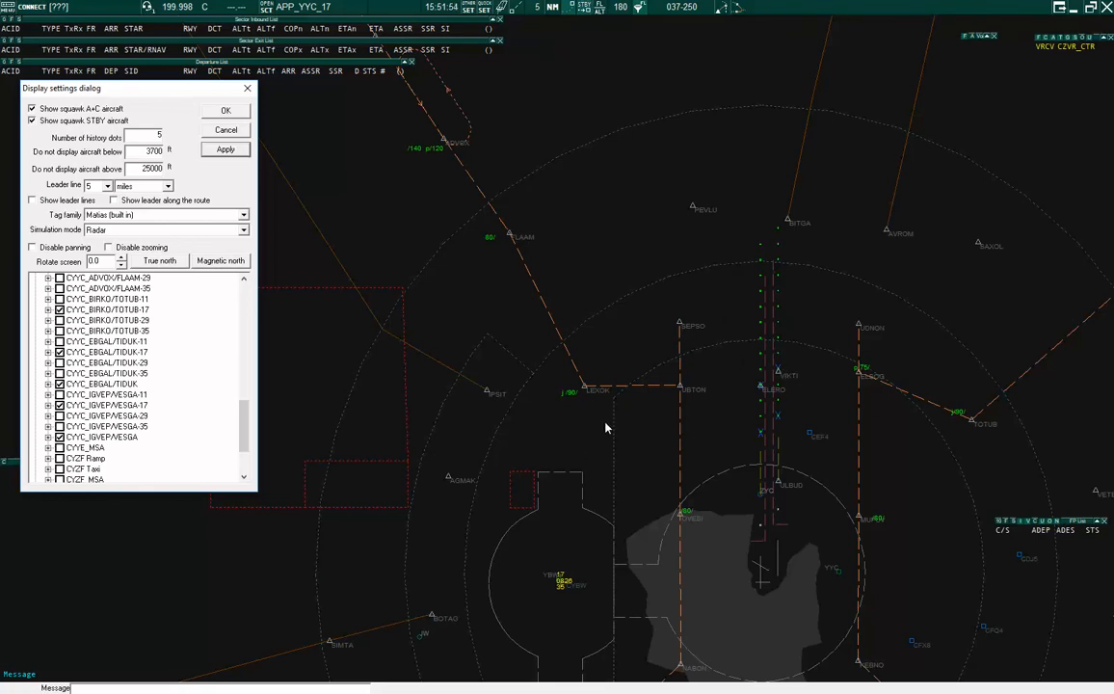
scroll(582, 374, down, 3)
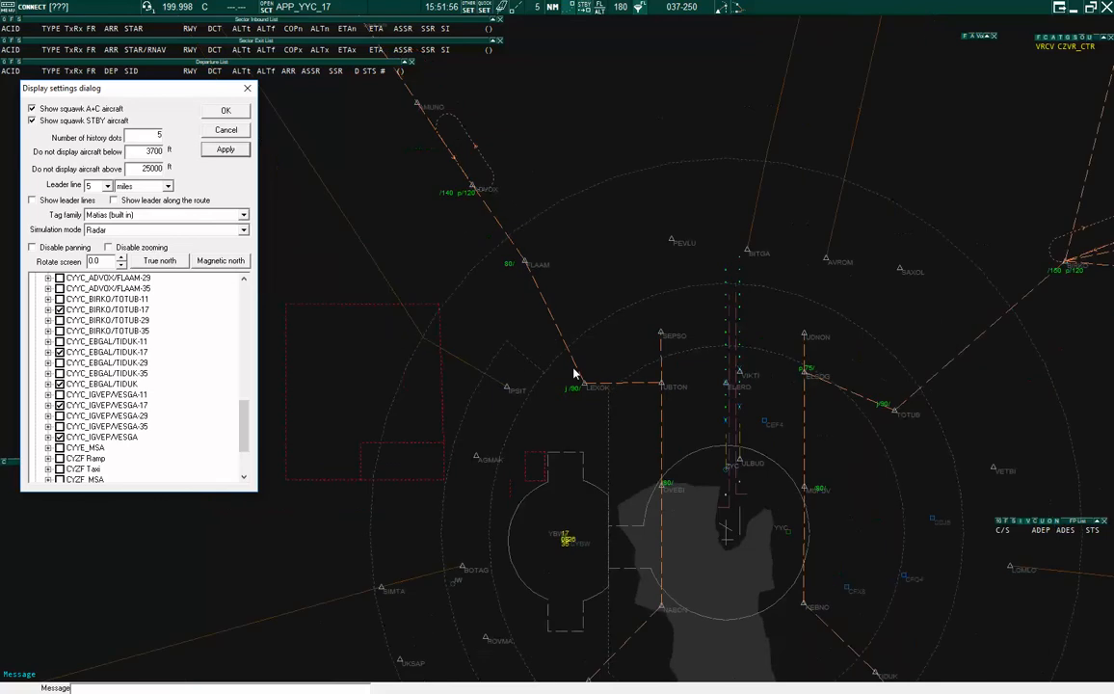
Examine the restriction labels on the BIRKO/TOTUB arrival and on the EBGAL/TIDUK arrival up to MUPUV.
scroll(963, 326, up, 1)
scroll(853, 307, up, 2)
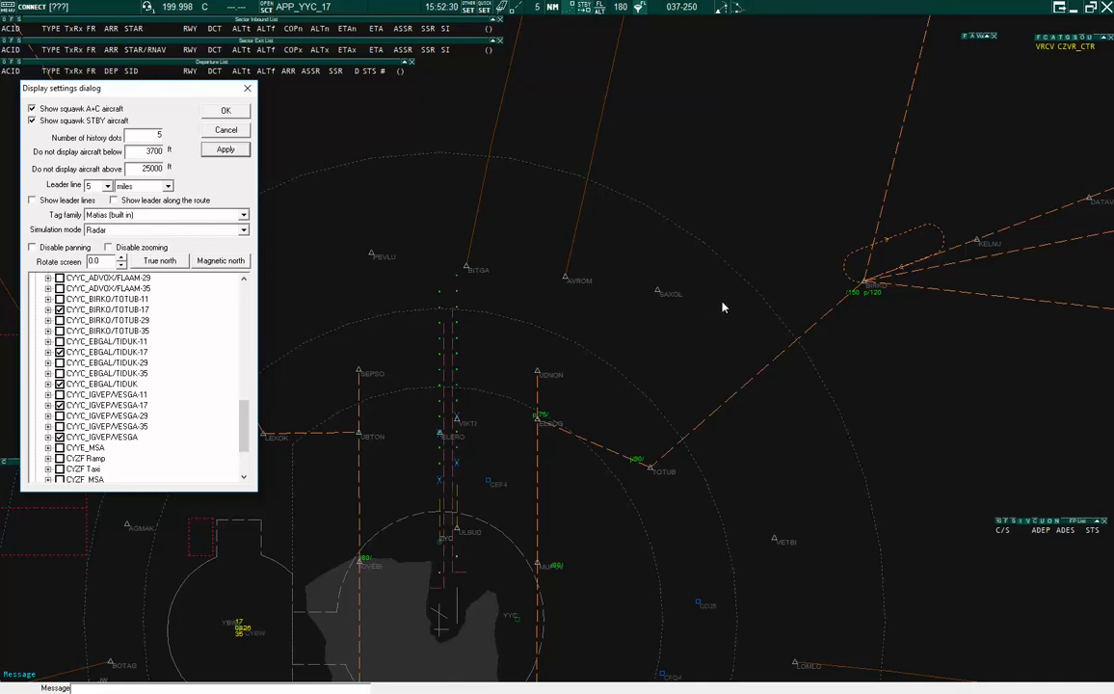
scroll(723, 305, down, 2)
scroll(663, 241, down, 2)
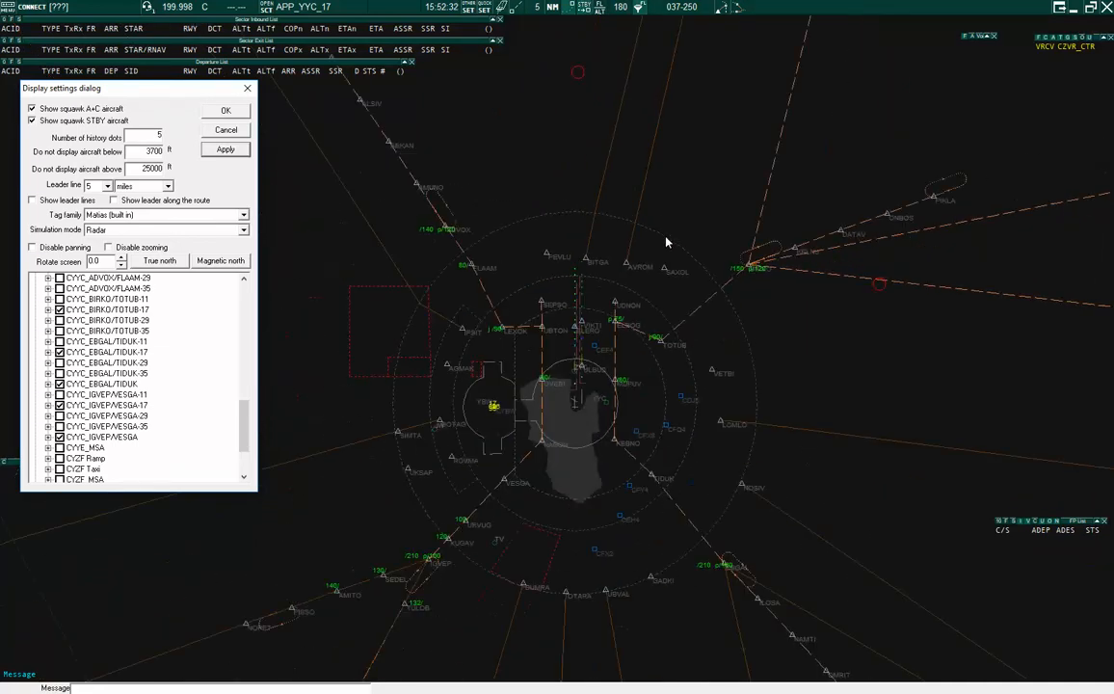
scroll(617, 378, up, 2)
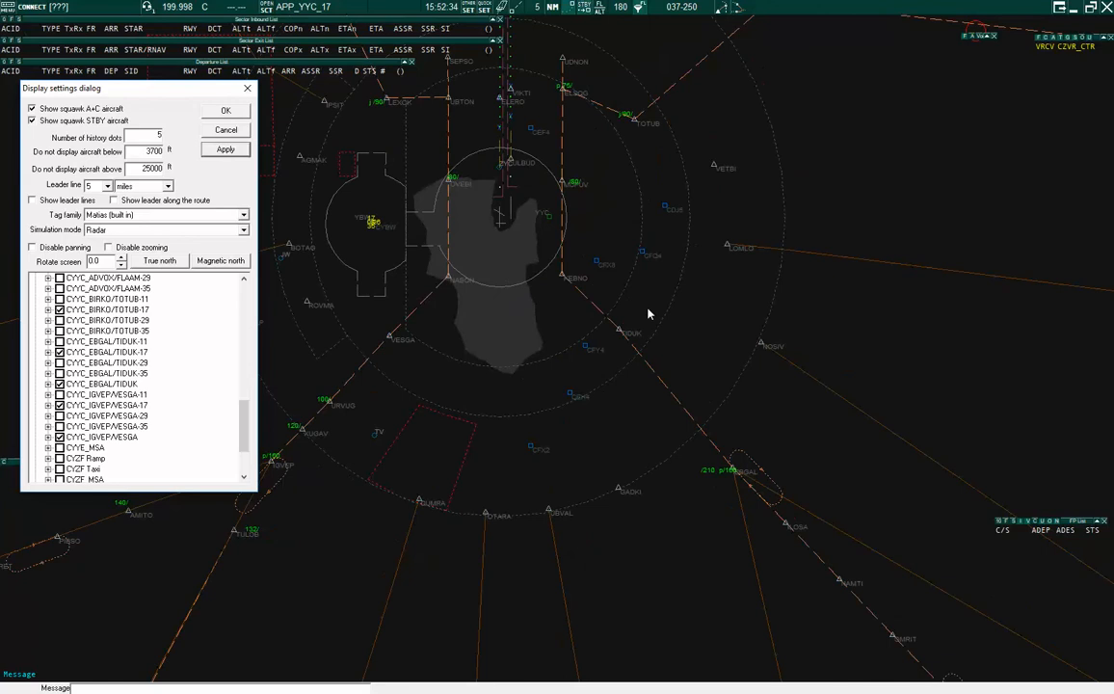
scroll(647, 314, up, 2)
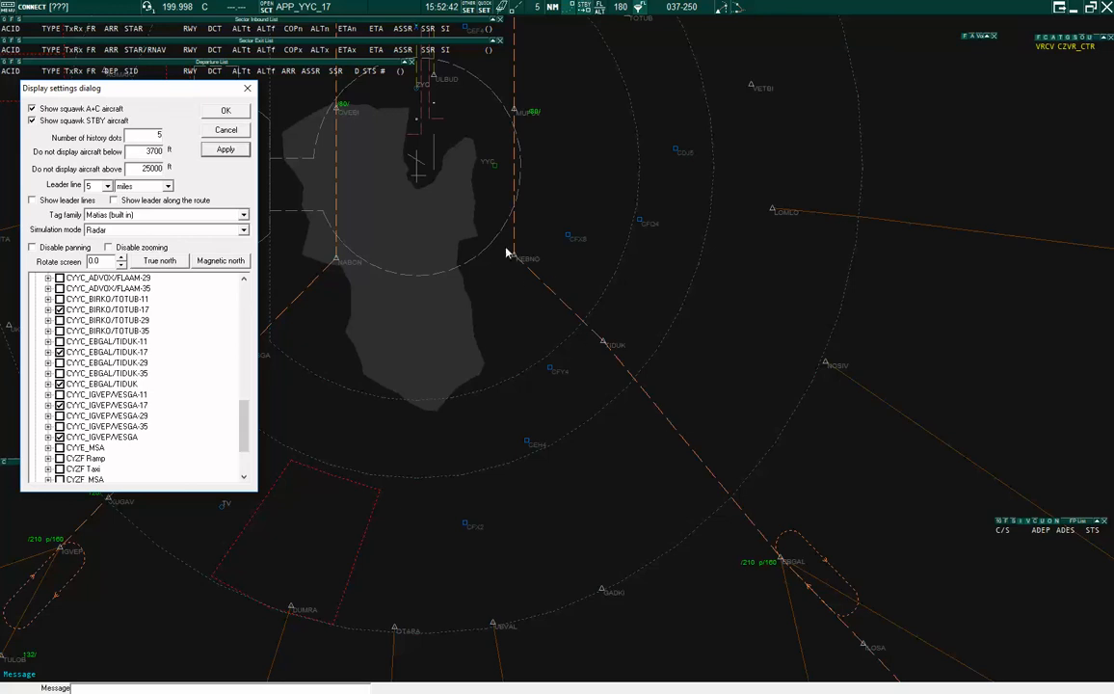
scroll(517, 93, up, 3)
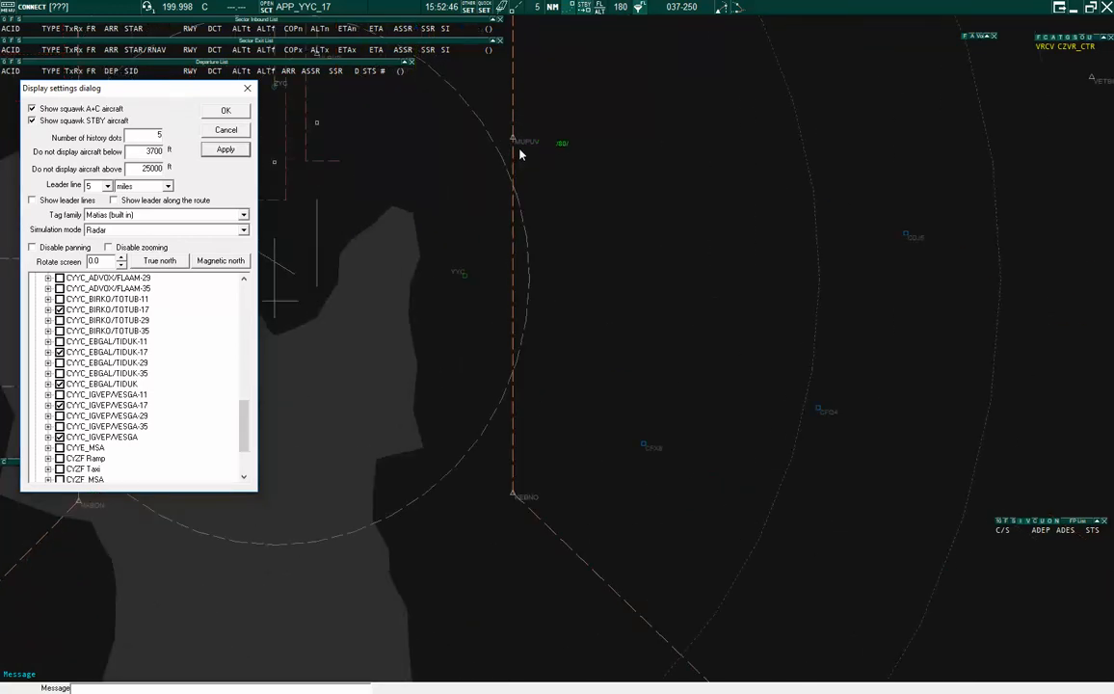
scroll(567, 198, down, 6)
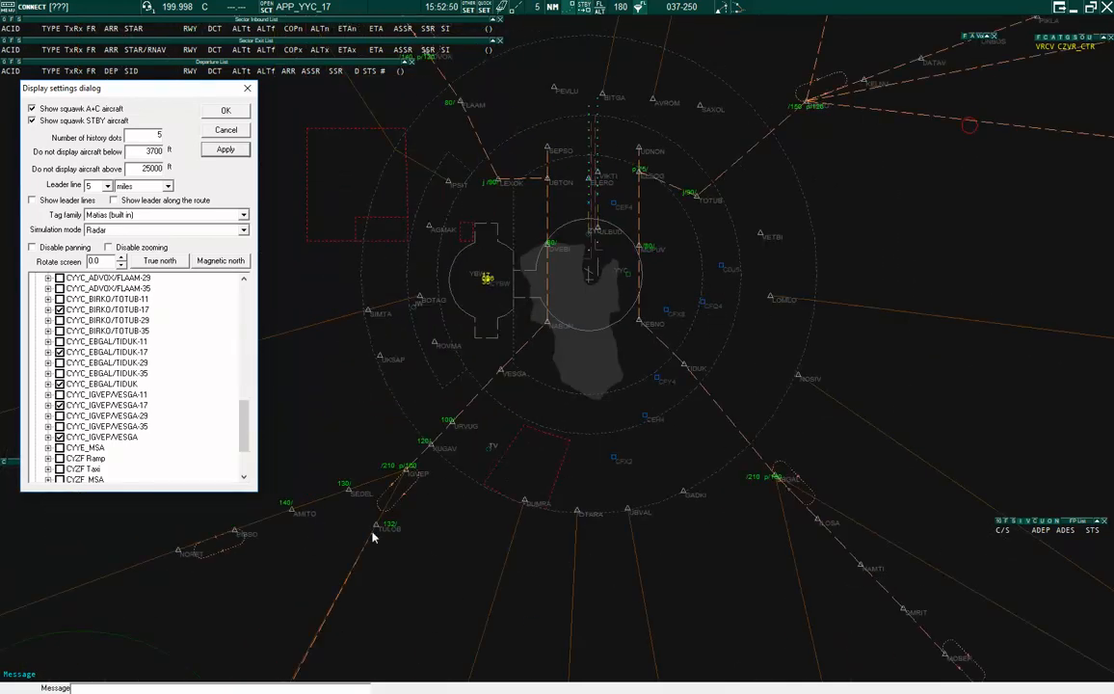
Examine the restriction labels around IGVEP southwest of the airport and around EBGAL to the southeast.
scroll(289, 535, up, 2)
scroll(347, 496, up, 1)
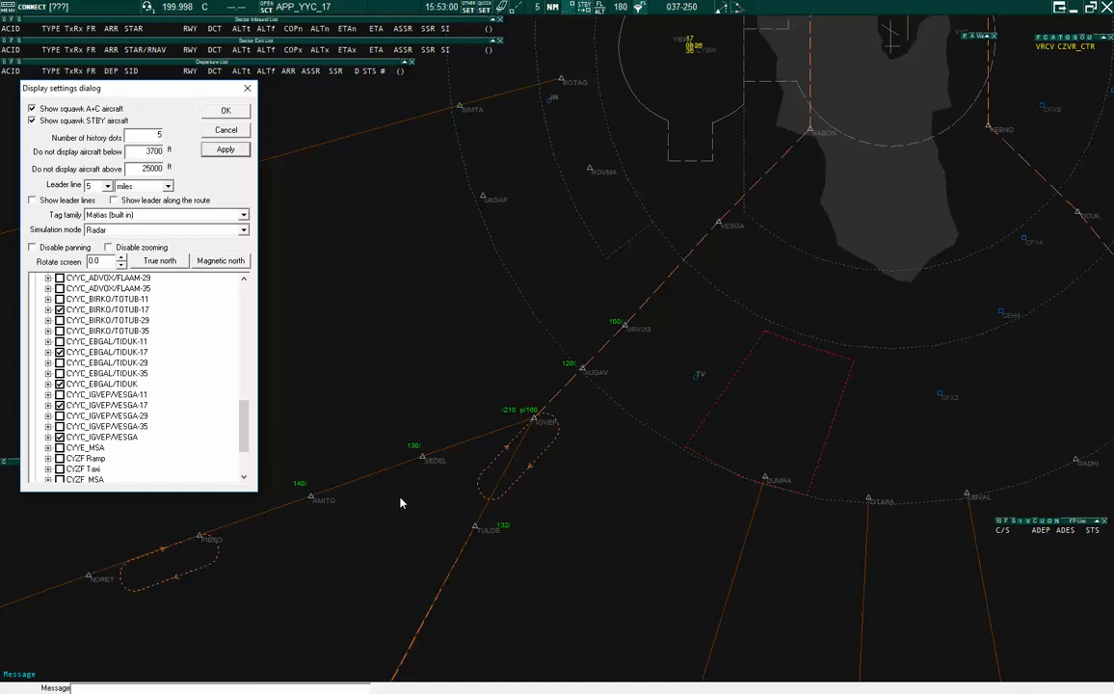
scroll(647, 294, down, 6)
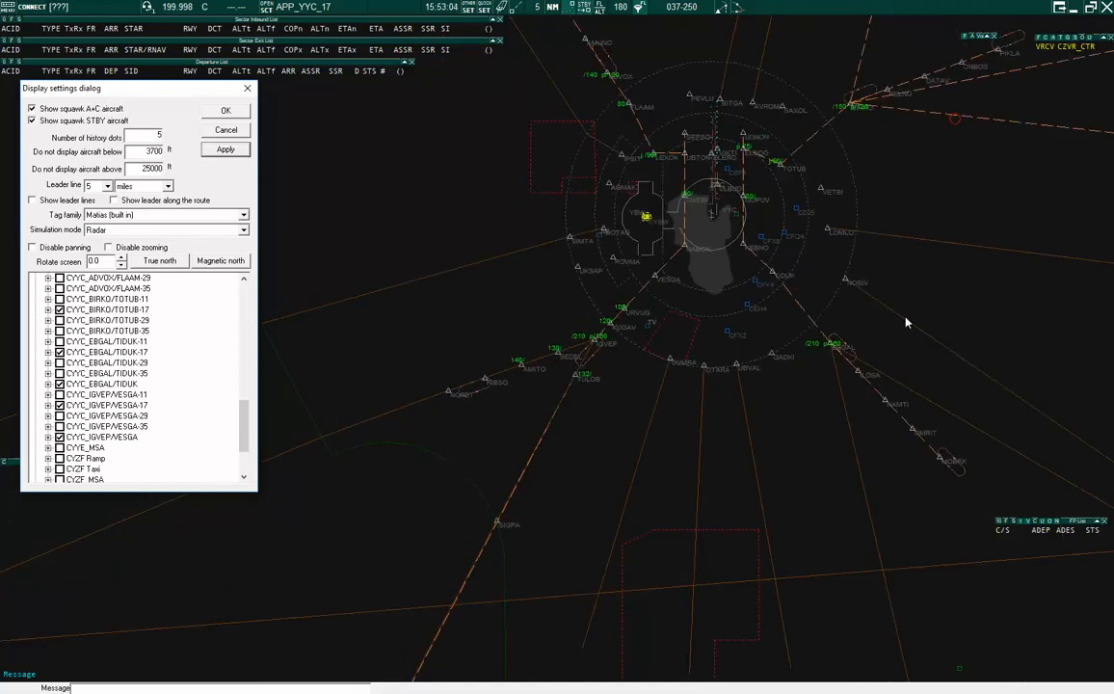
scroll(968, 400, up, 2)
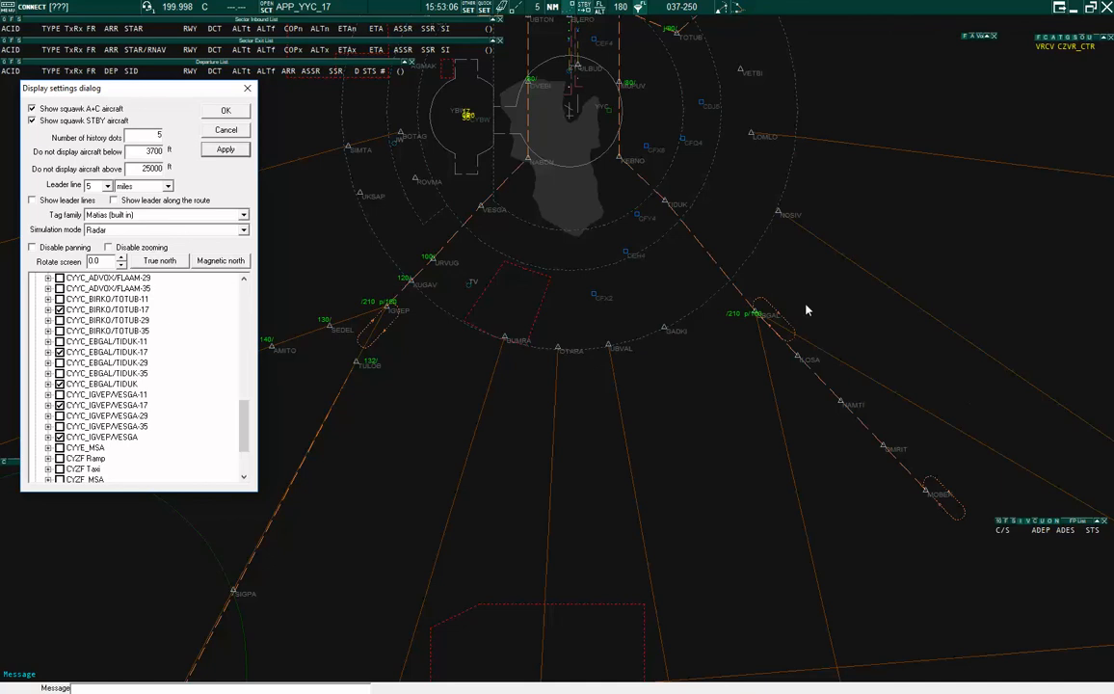
scroll(771, 315, up, 2)
scroll(764, 316, up, 3)
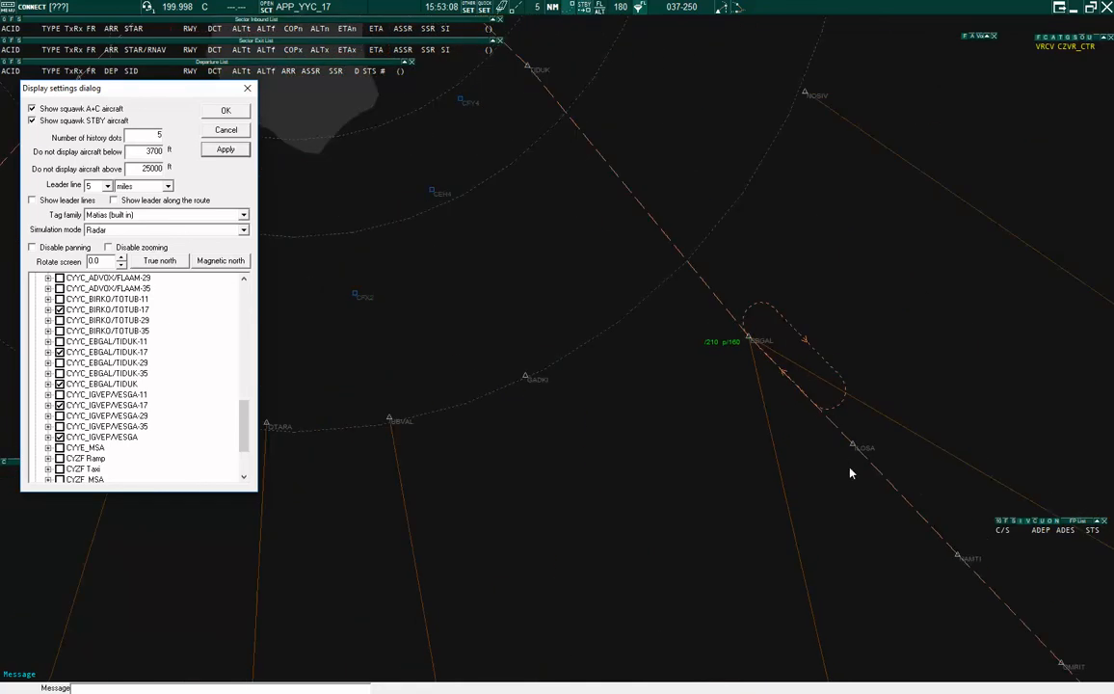
scroll(852, 466, down, 3)
scroll(877, 451, down, 1)
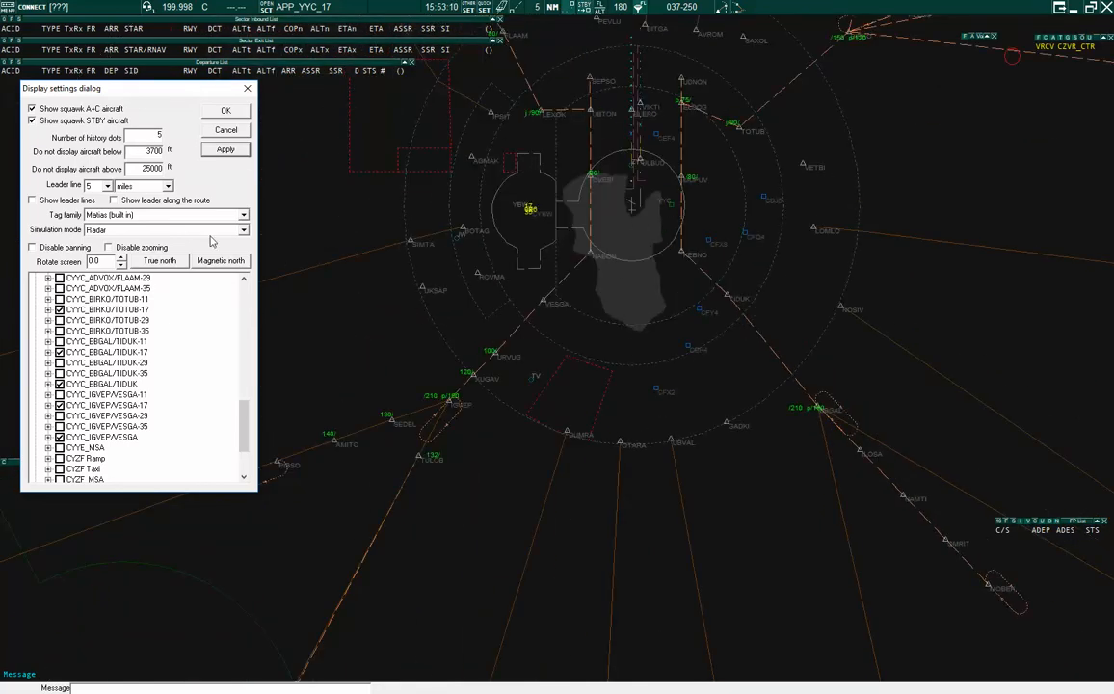
Frame the whole runway 17 arrival area on the radar display and accept the display settings.
scroll(680, 334, down, 5)
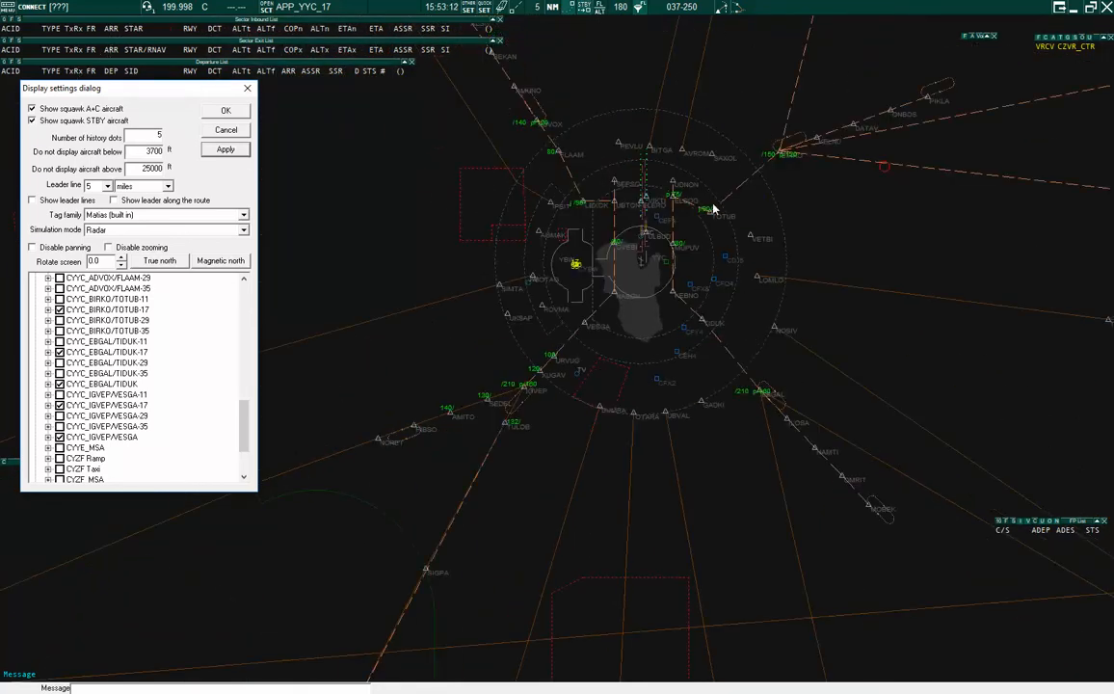
scroll(708, 183, up, 4)
scroll(714, 160, up, 1)
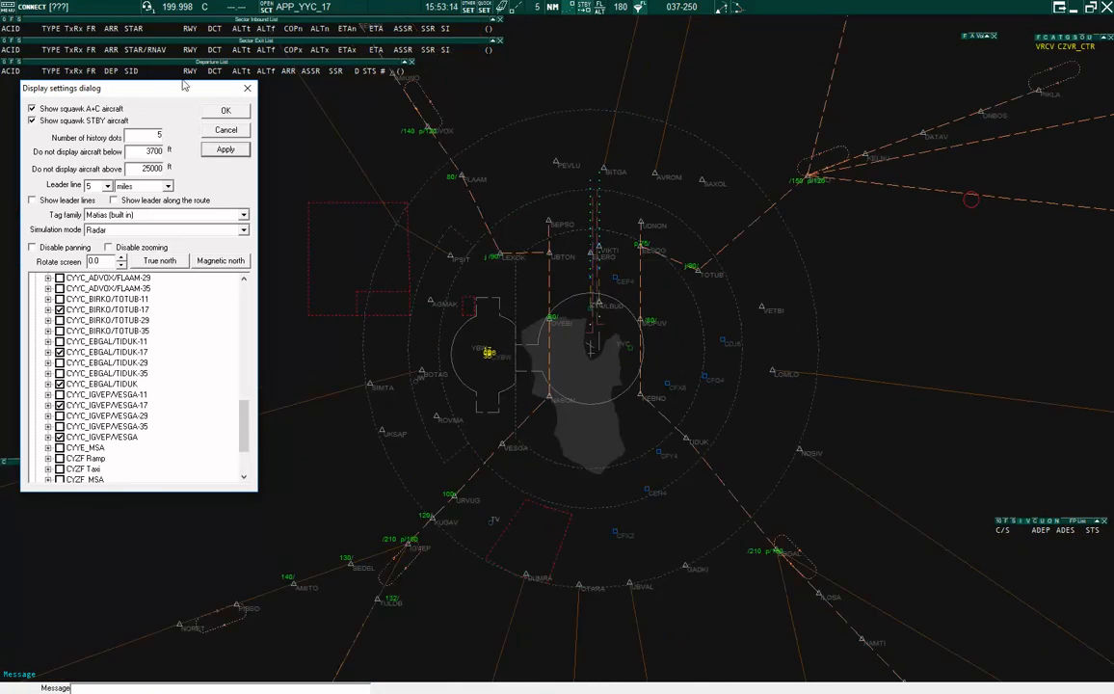
click(223, 112)
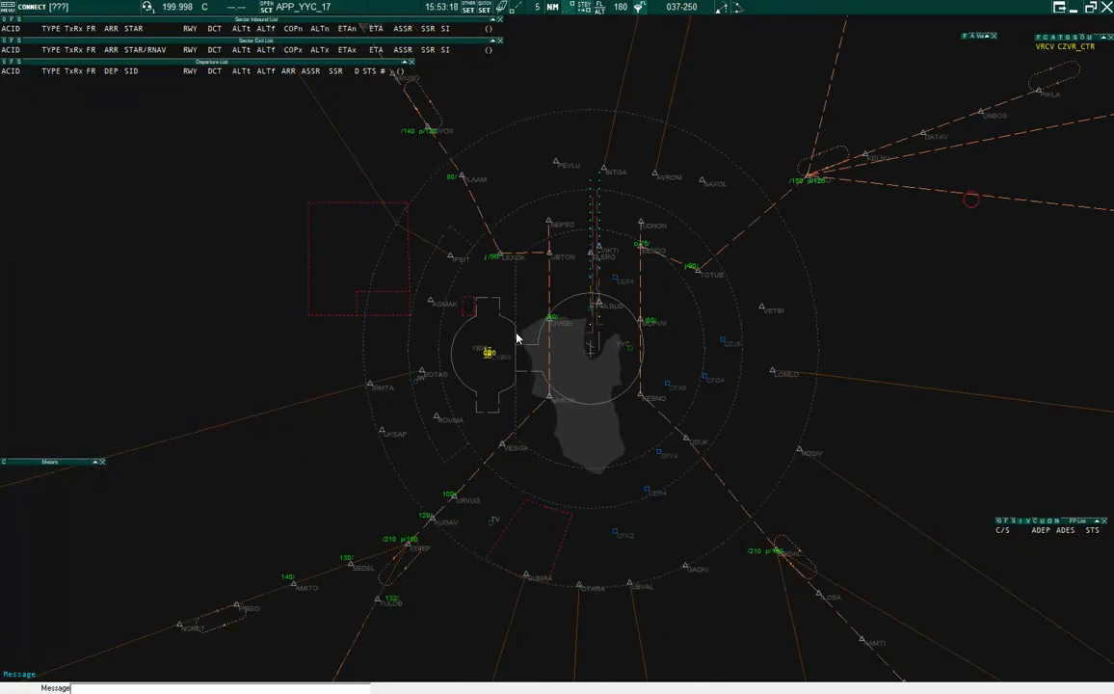
Close the APP_YYC_17 radar display to bring up its list of unsaved changes.
click(266, 10)
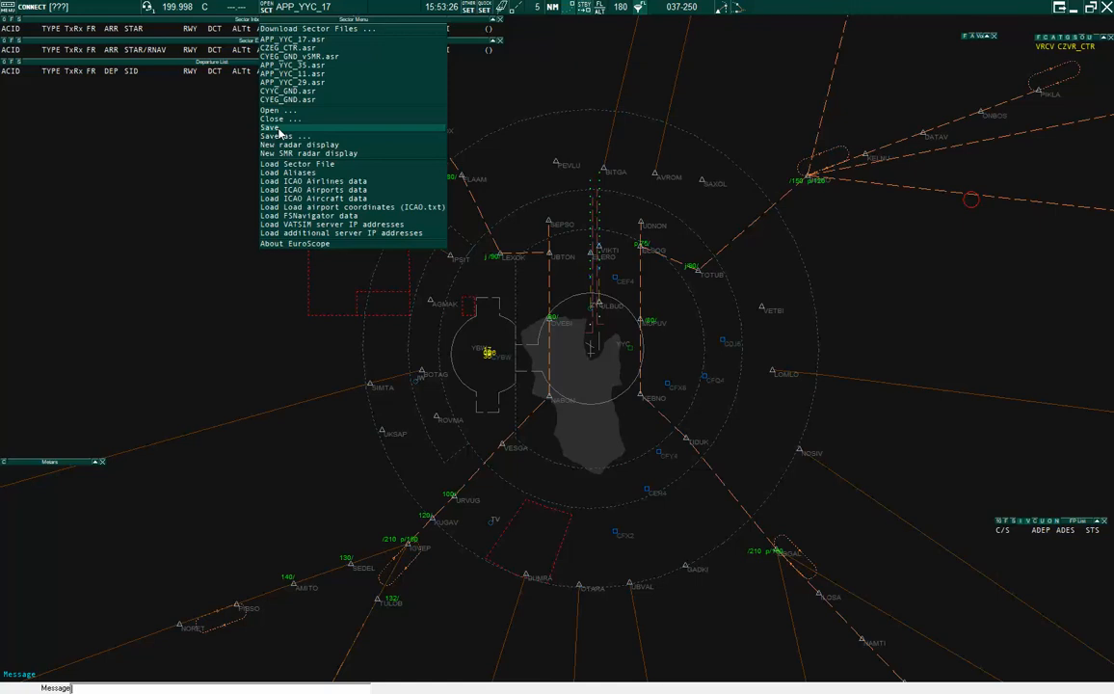
click(570, 106)
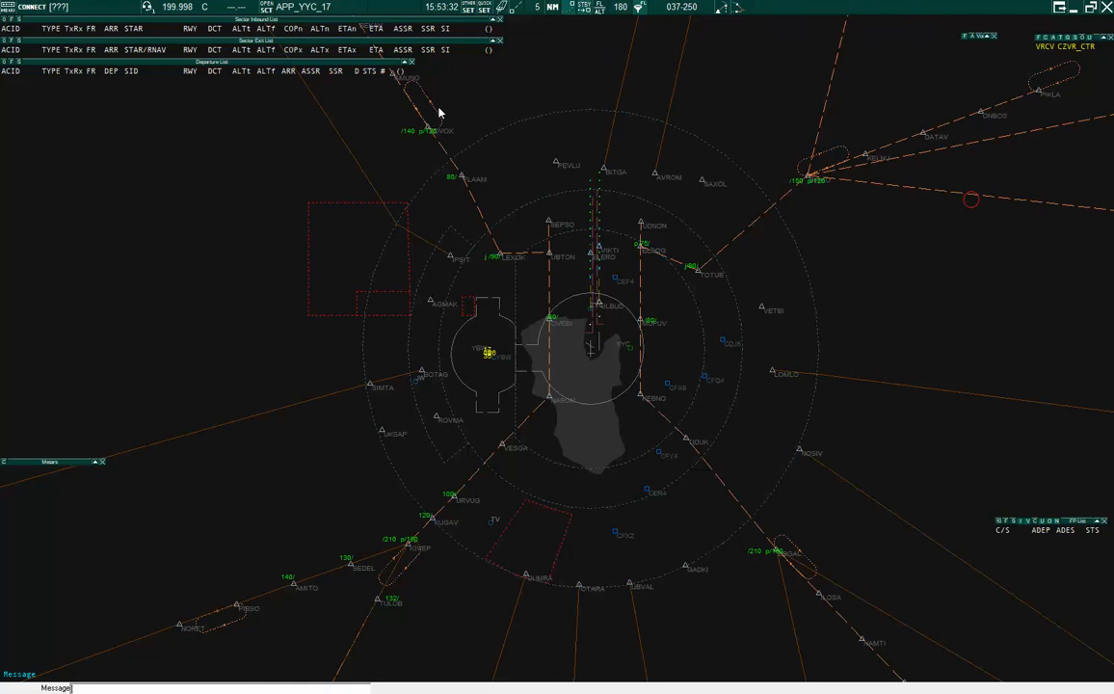
click(267, 8)
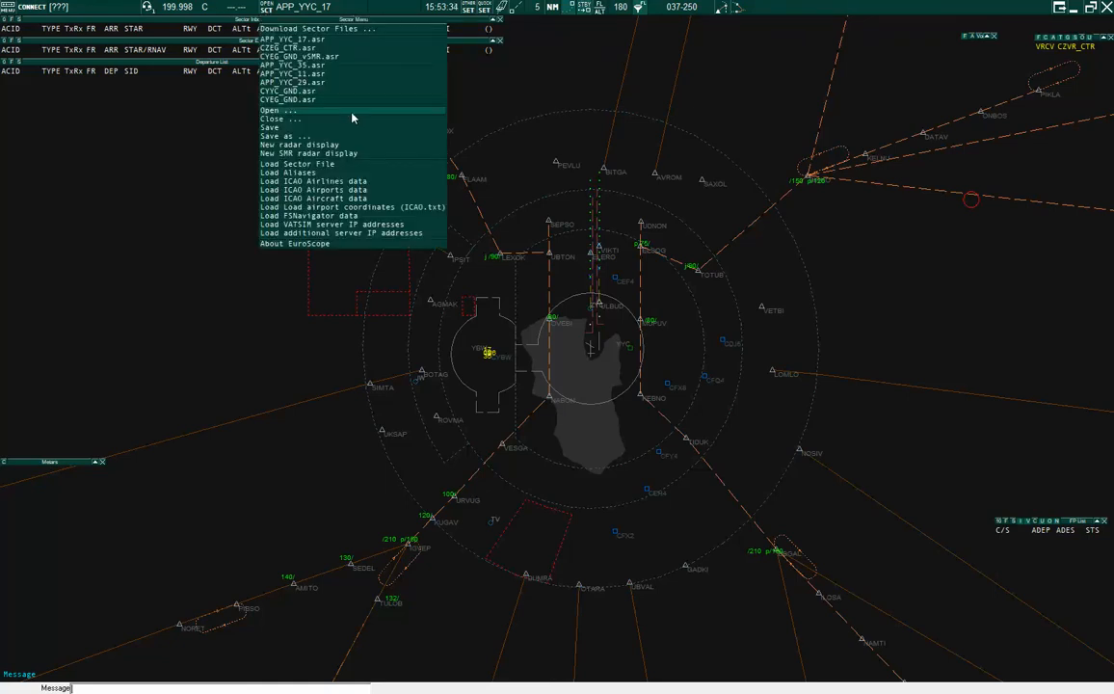
click(275, 119)
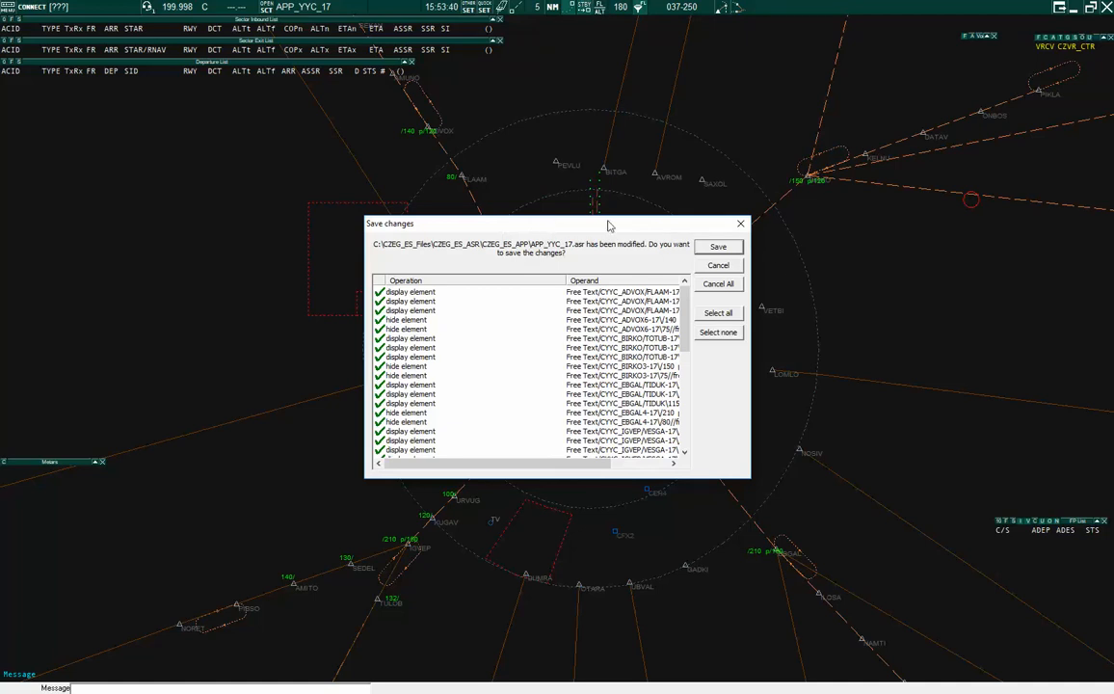
drag(575, 224, 543, 215)
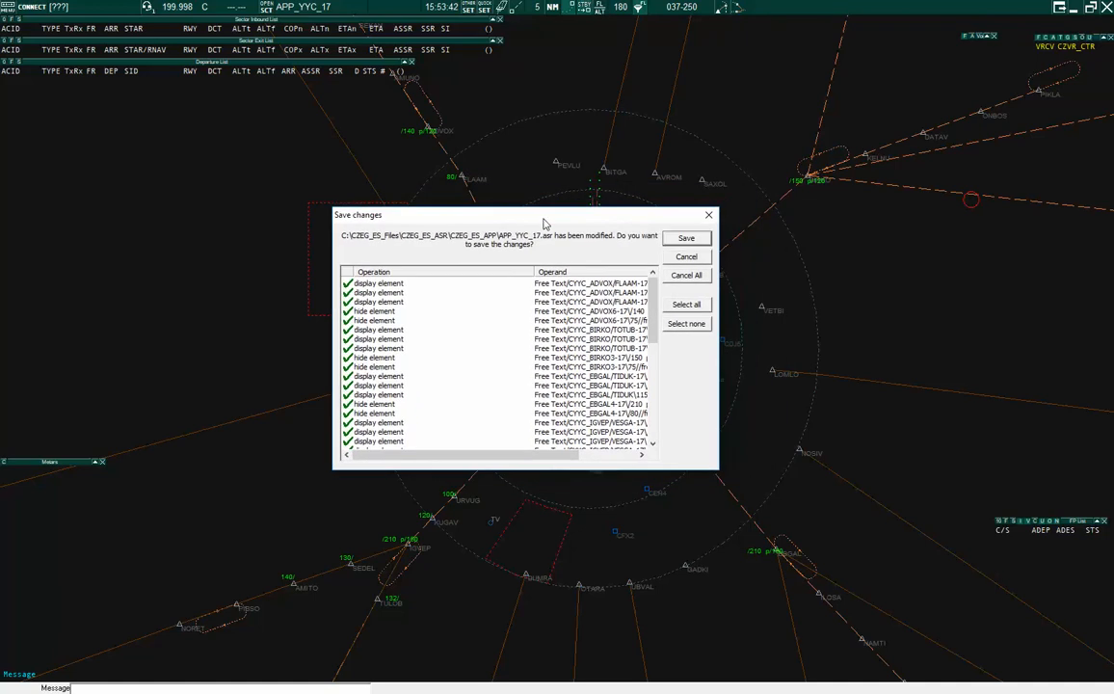
Review the pending free text, STAR, sector file and display area changes, and save them all to APP_YYC_17.asr.
mouse_move(652, 310)
mouse_down()
mouse_move(654, 417)
mouse_move(654, 318)
mouse_up()
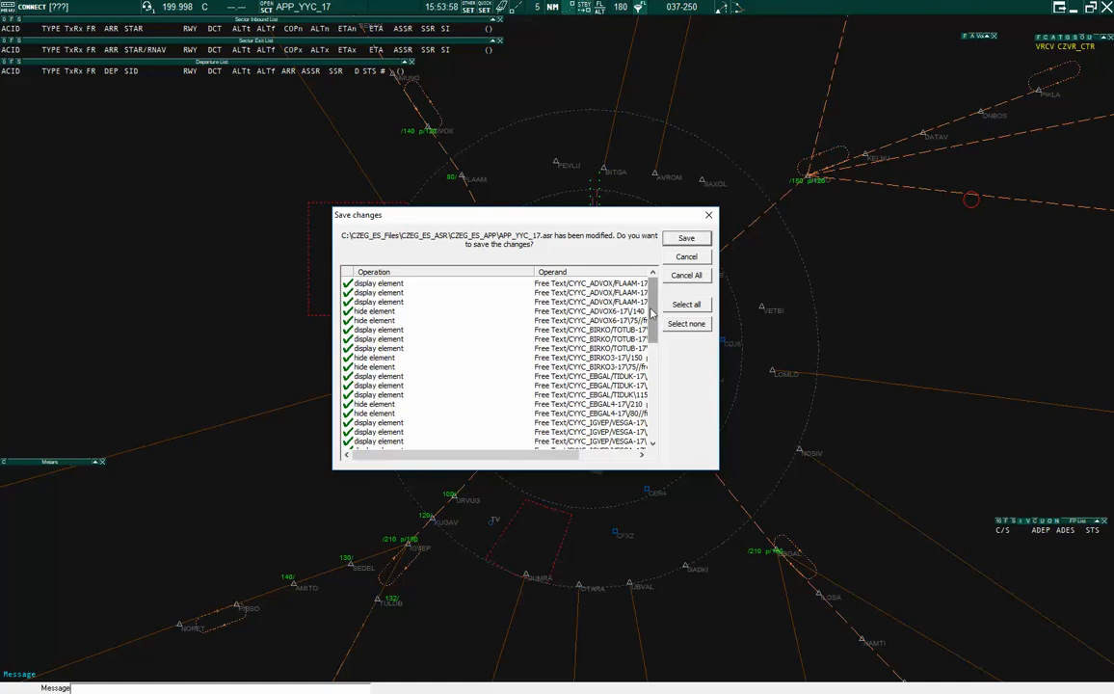
drag(650, 308, 649, 347)
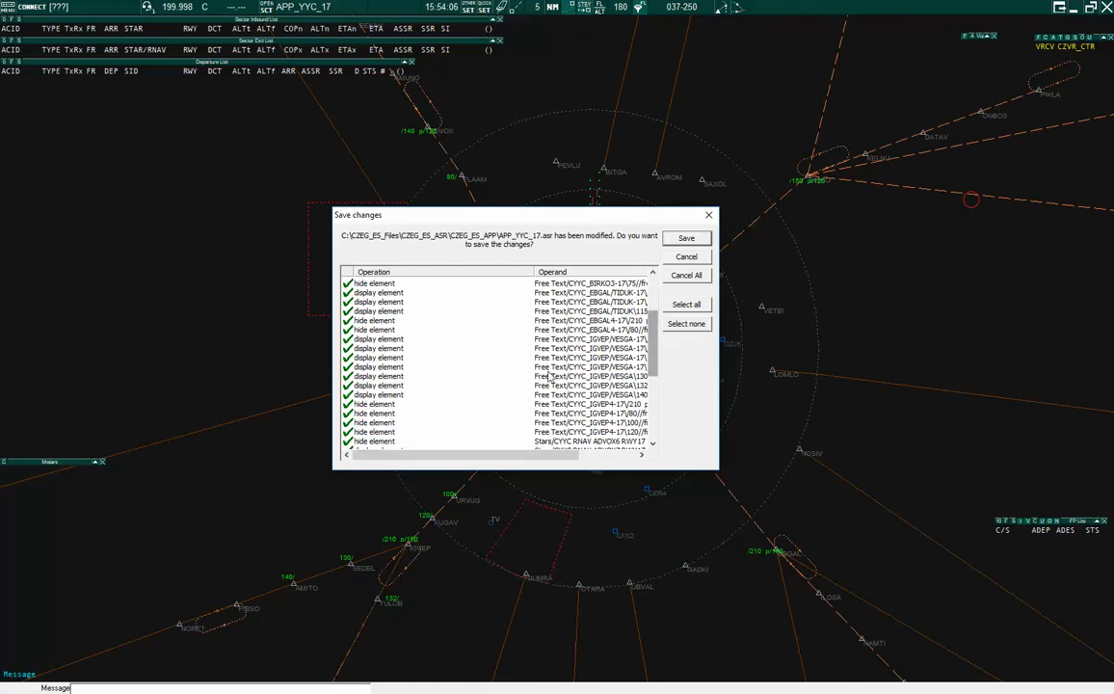
drag(566, 458, 623, 459)
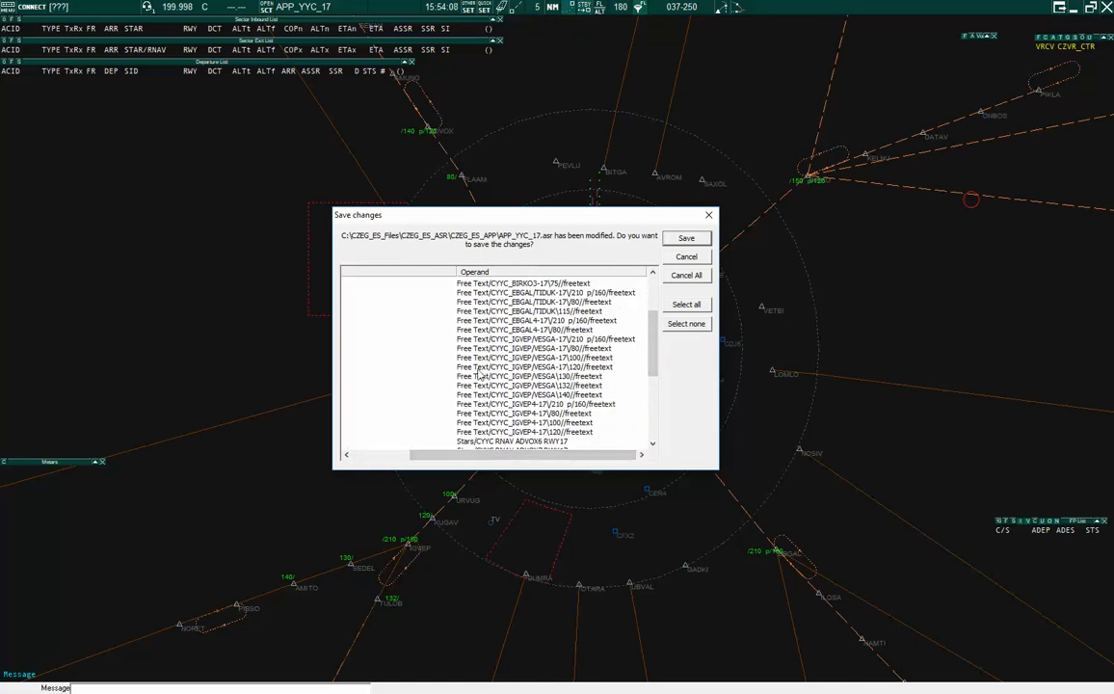
drag(655, 351, 656, 388)
drag(596, 461, 538, 461)
drag(653, 386, 634, 440)
click(347, 376)
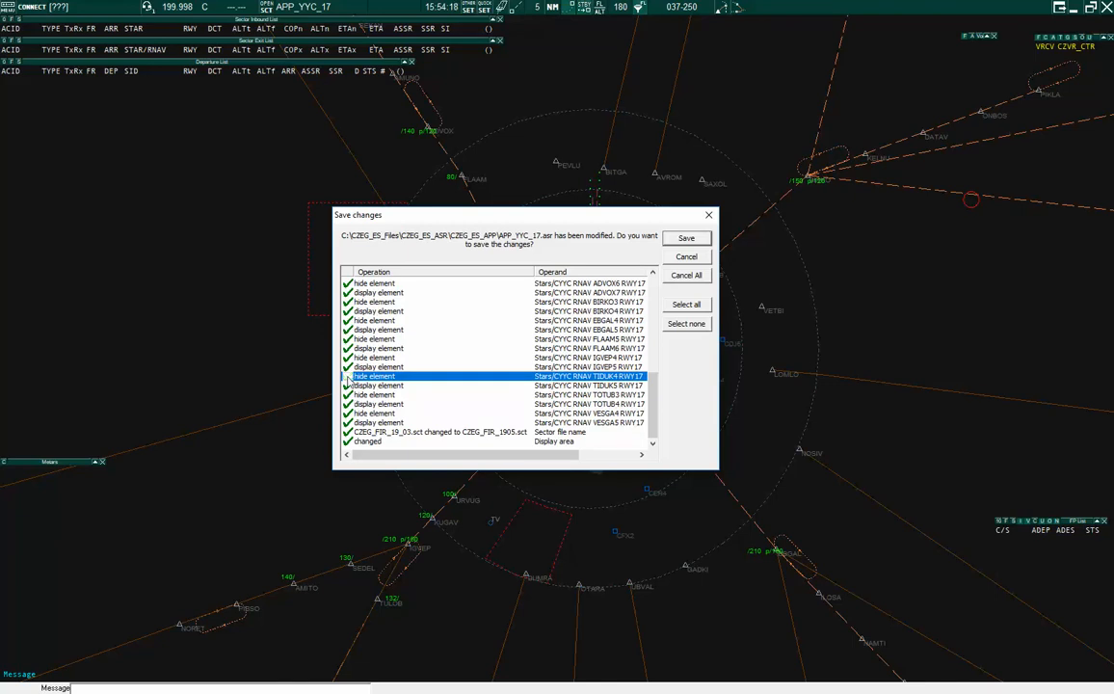
key(Down)
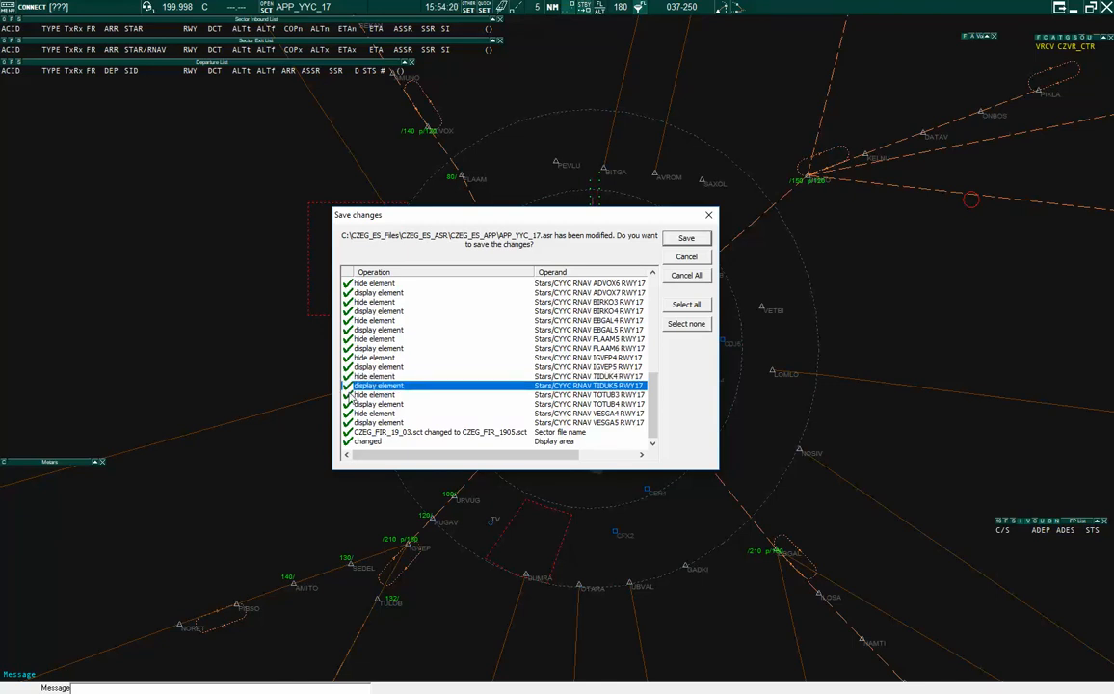
drag(650, 421, 652, 287)
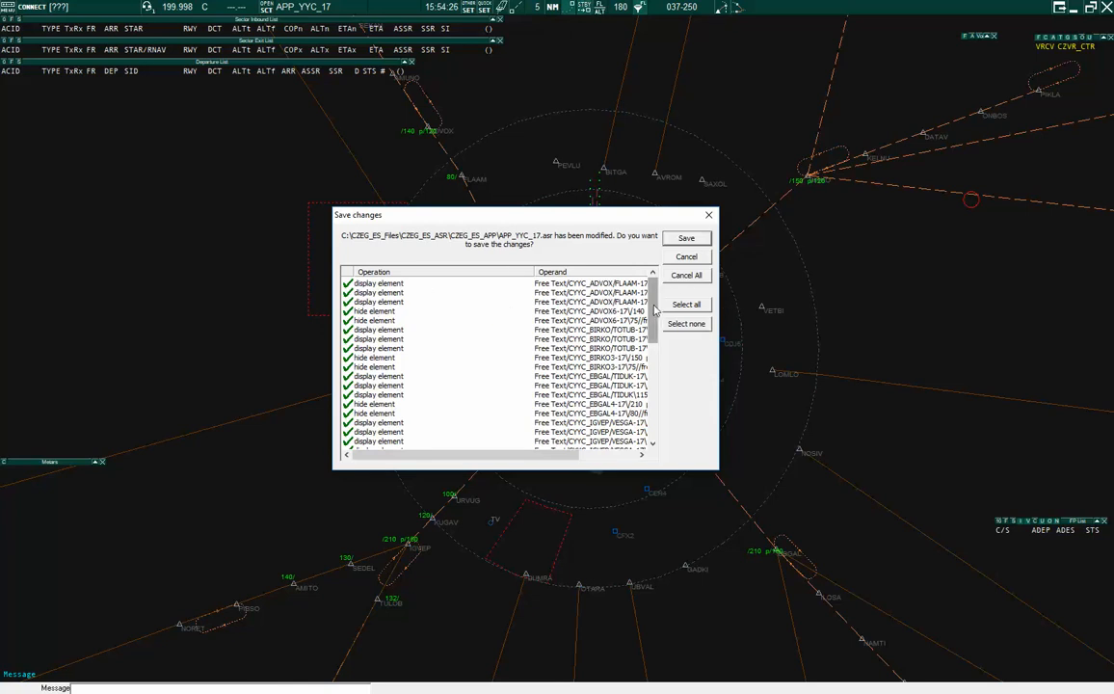
click(674, 240)
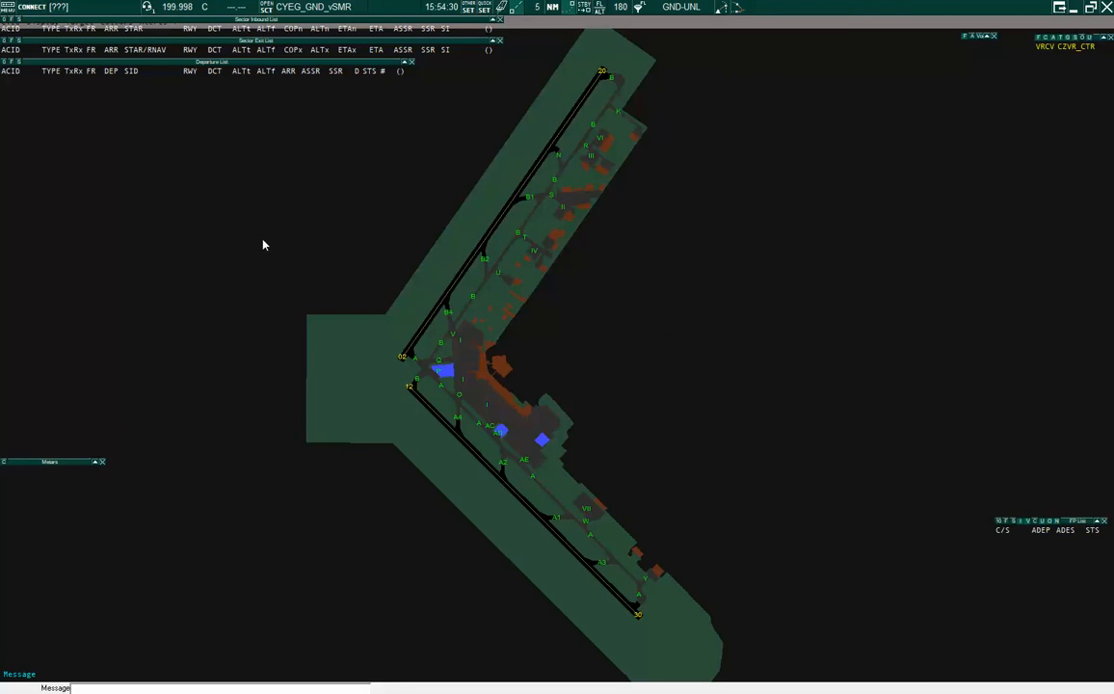
Switch to the CZEG_CTR display, and open APP_YYC_35.asr using the active sector file in place of CZEG_FIR_19_03.sct.
click(284, 7)
click(296, 30)
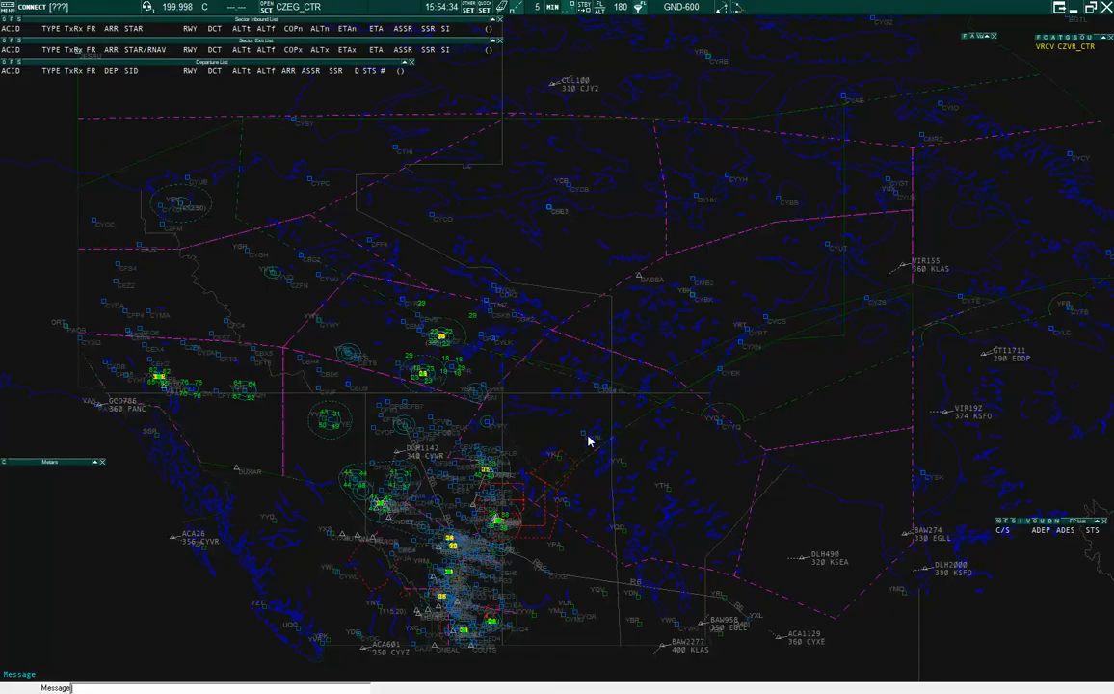
click(273, 8)
click(267, 8)
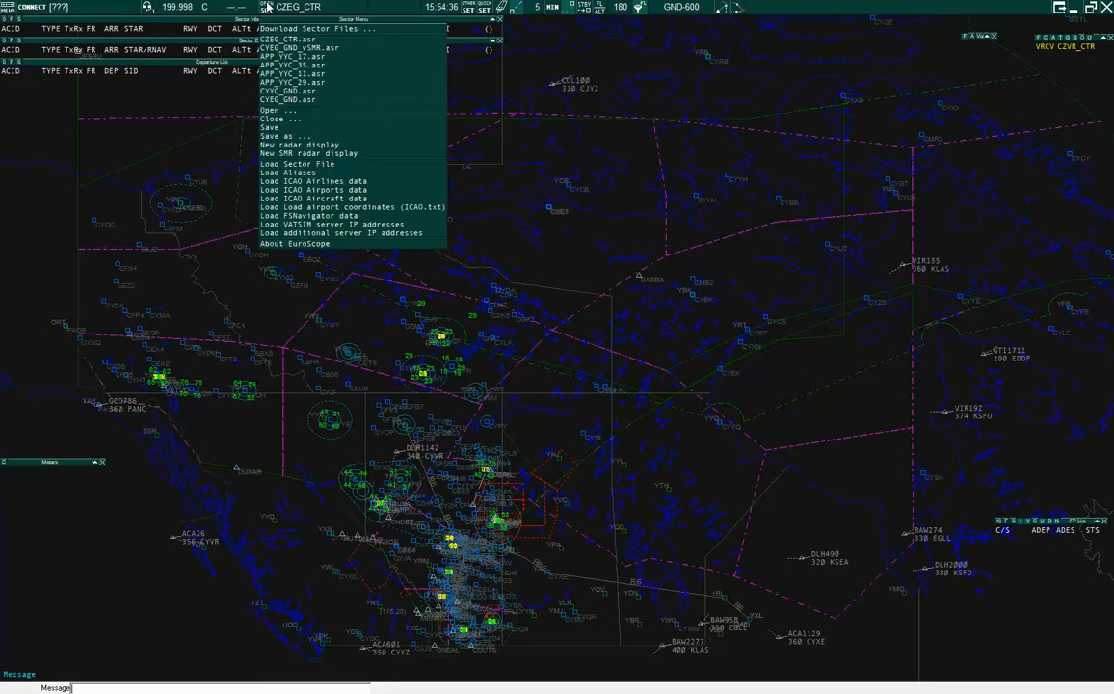
click(305, 68)
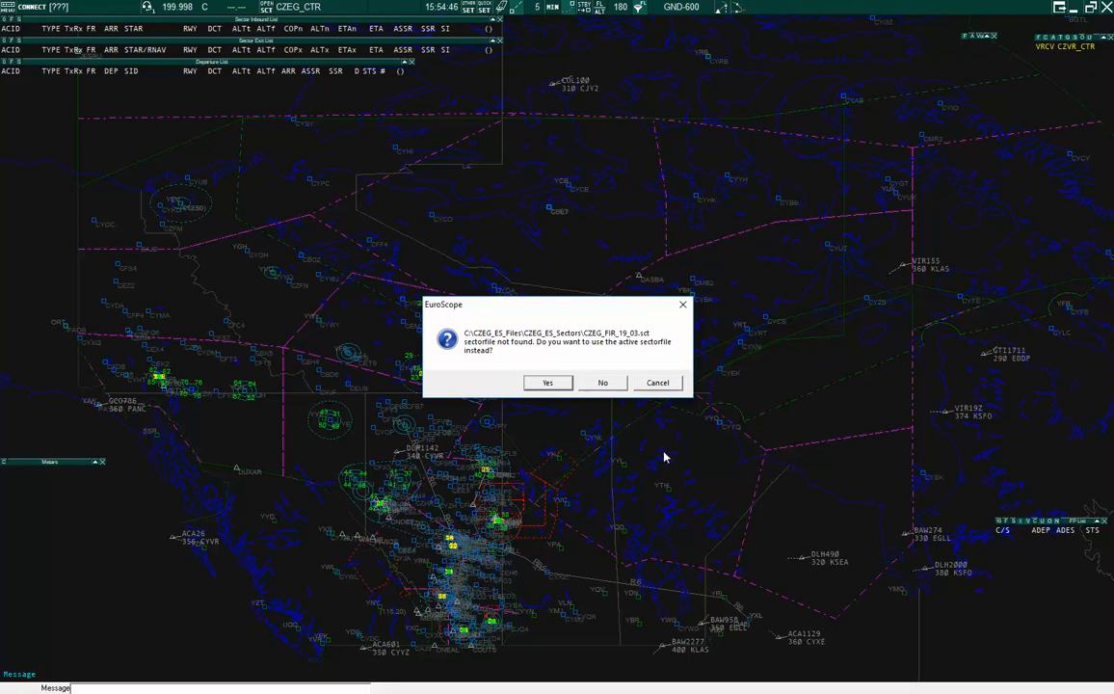
click(548, 383)
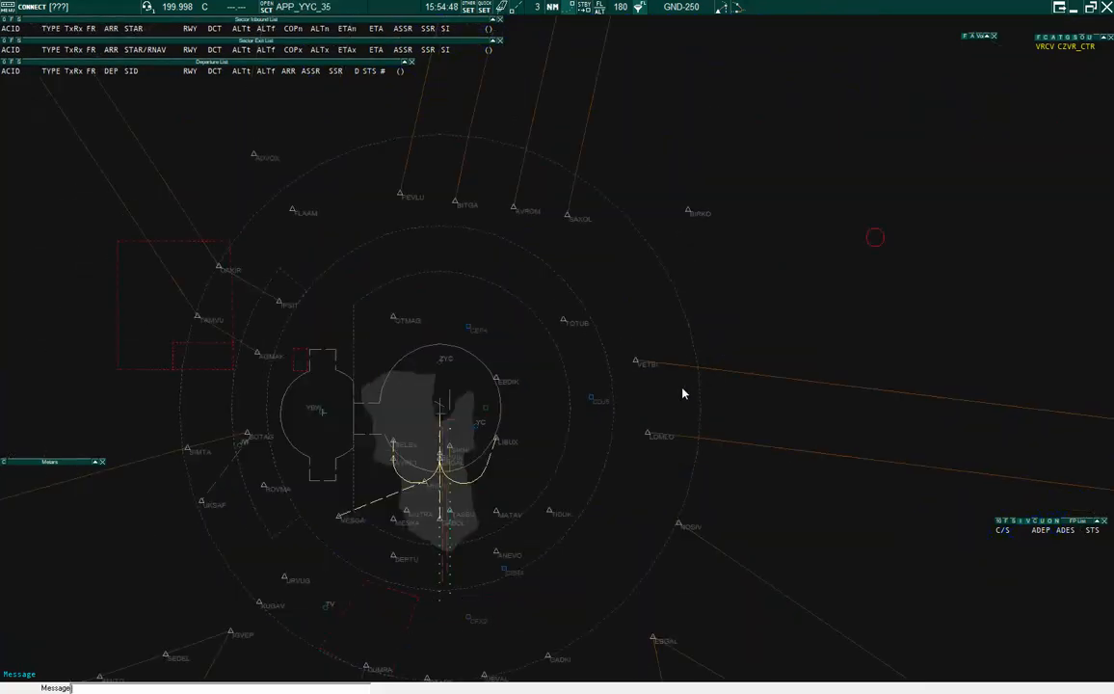
Centre the Calgary runway 35 approach area on the radar display.
scroll(697, 385, down, 1)
drag(393, 529, 452, 458)
scroll(475, 318, up, 1)
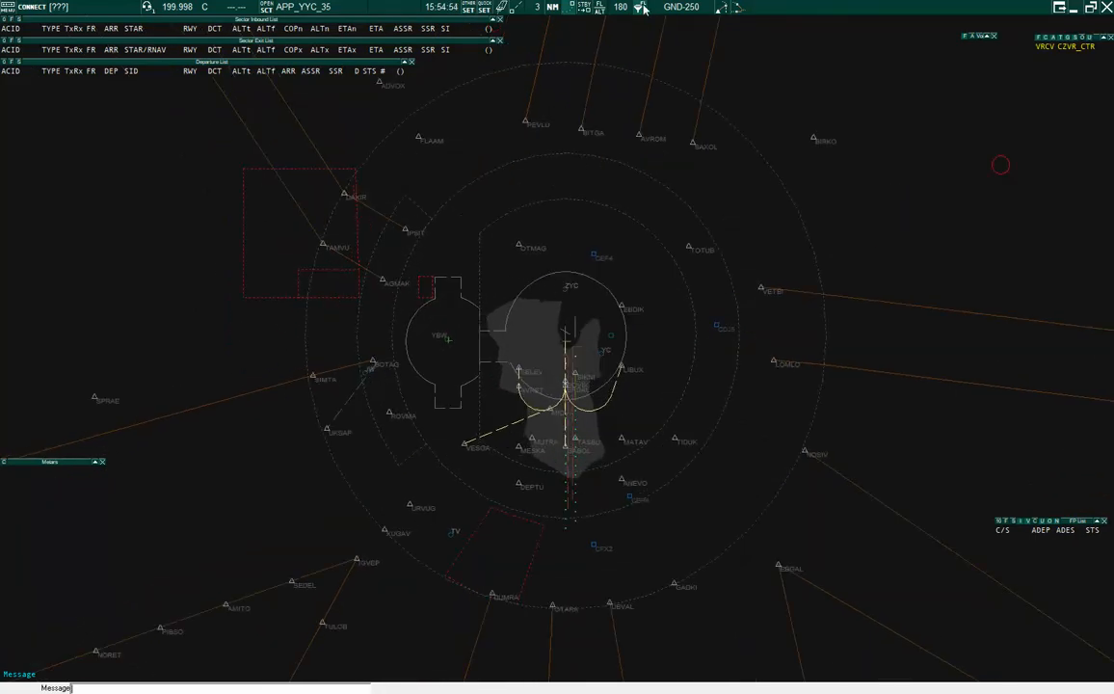
double_click(234, 148)
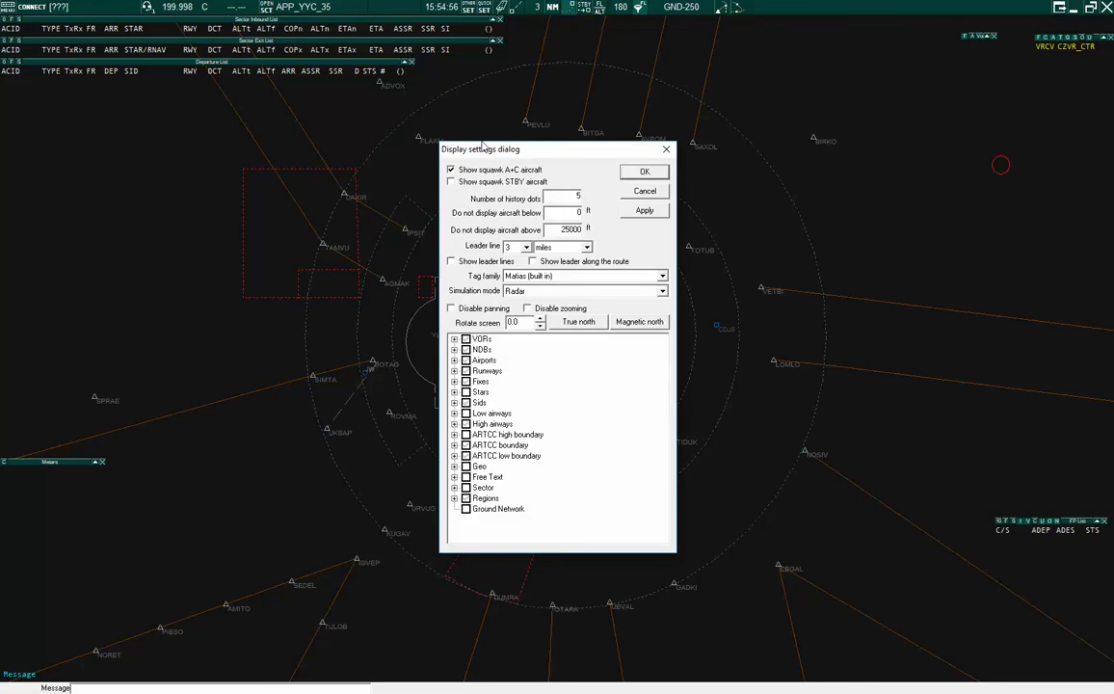
drag(534, 148, 123, 141)
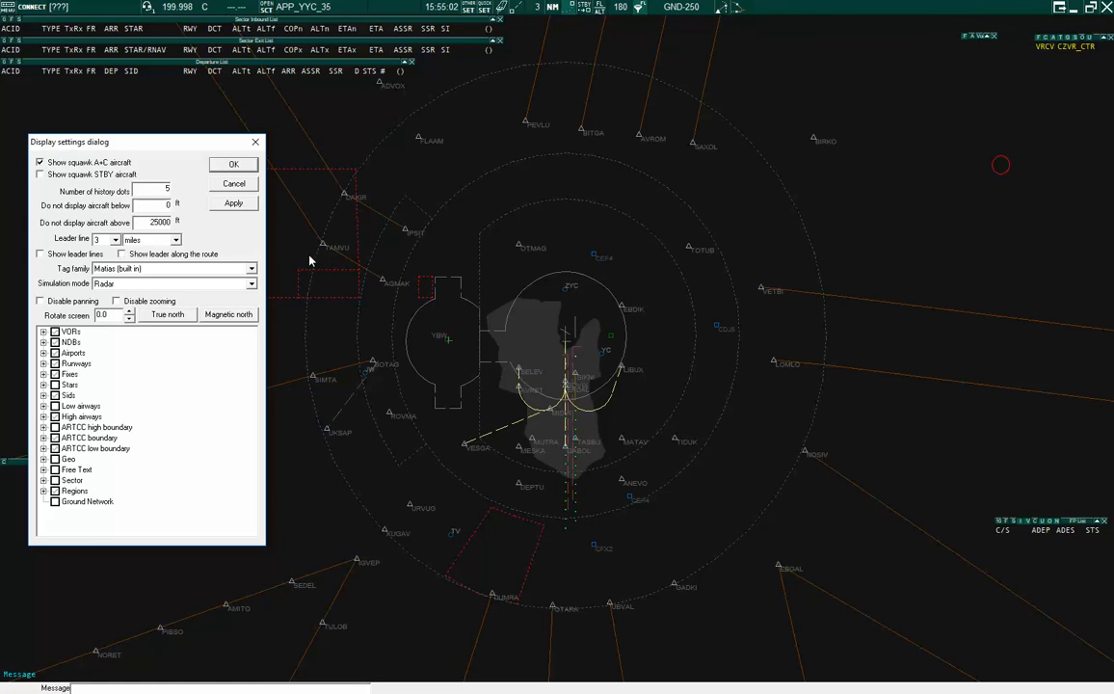
click(252, 145)
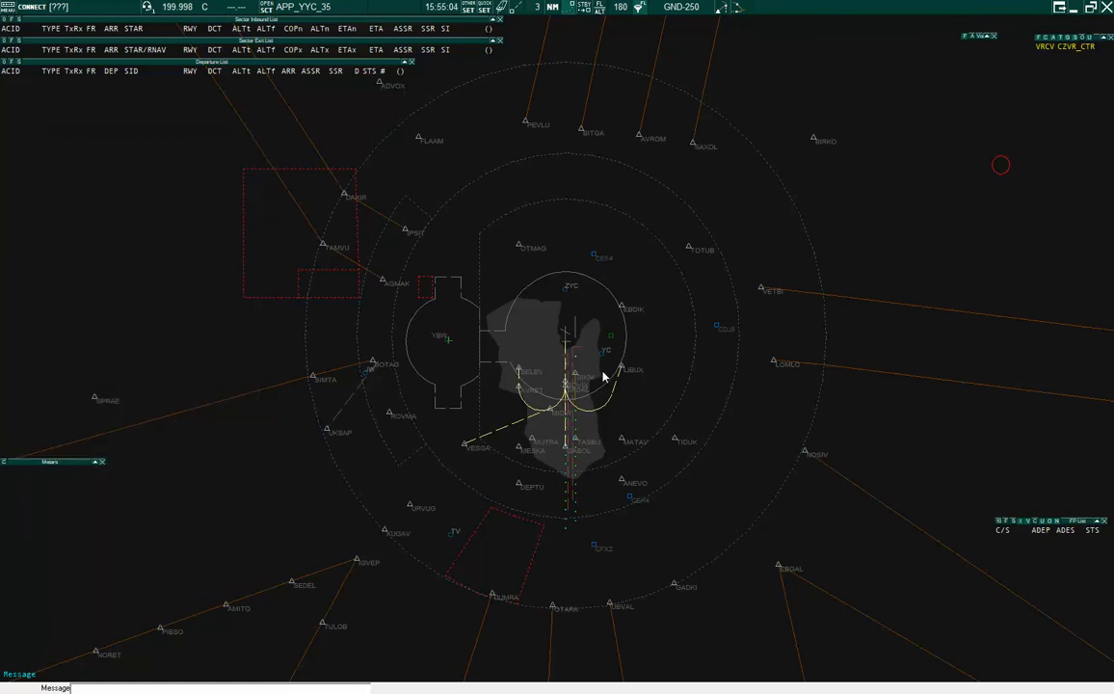